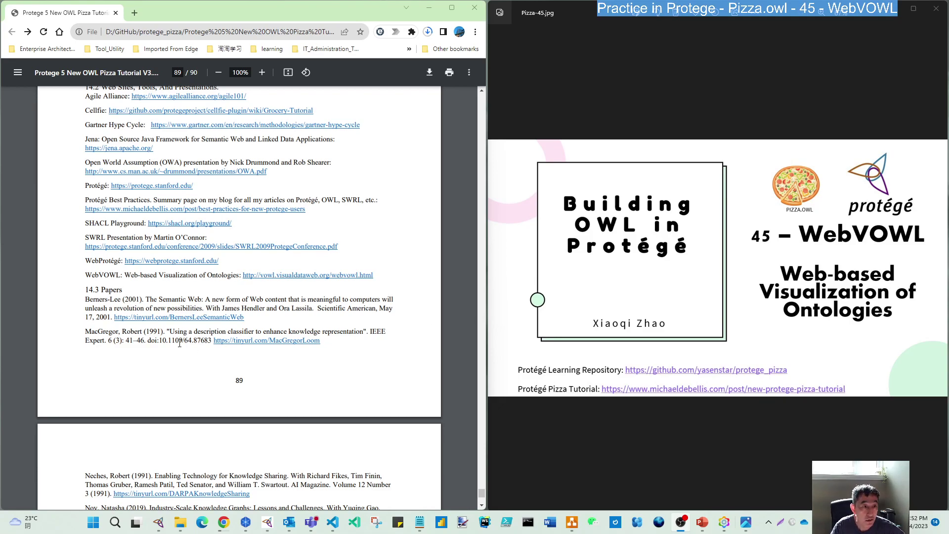
Highlight the 'WebVOWL: Web-based Visualization of Ontologies' reference line and its URL on page 89
left_click_drag(86, 272, 382, 278)
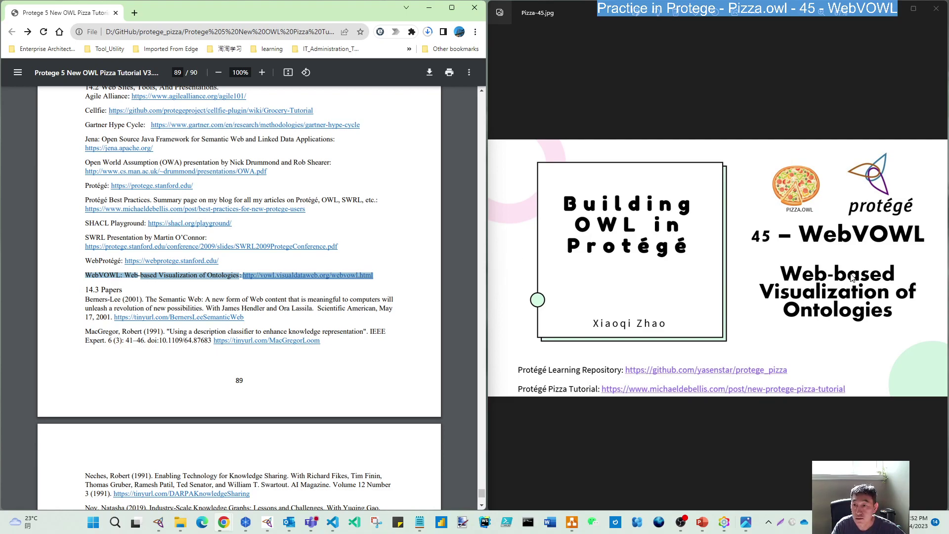
Open the WebVOWL link in a new maximized tab and run WebVOWL with the default FOAF graph
right_click(318, 274)
left_click(329, 281)
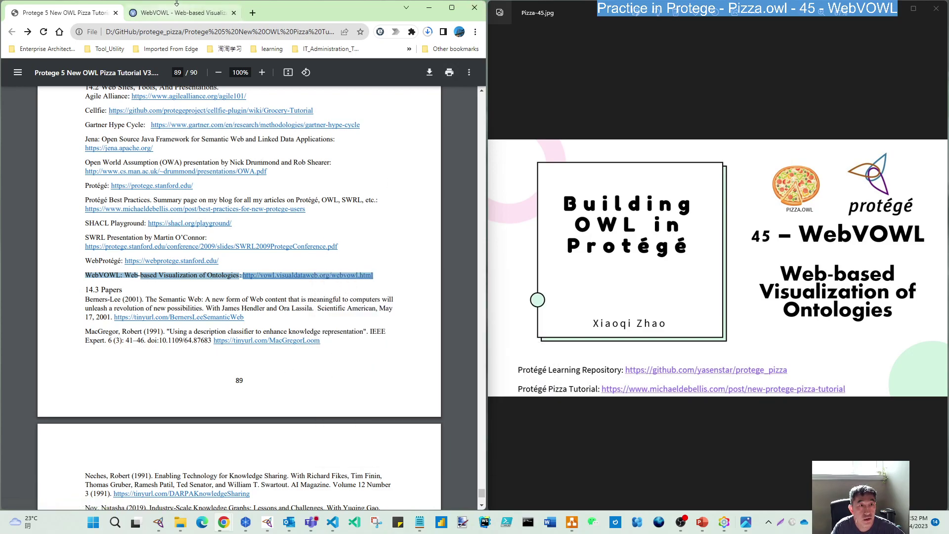
left_click(213, 13)
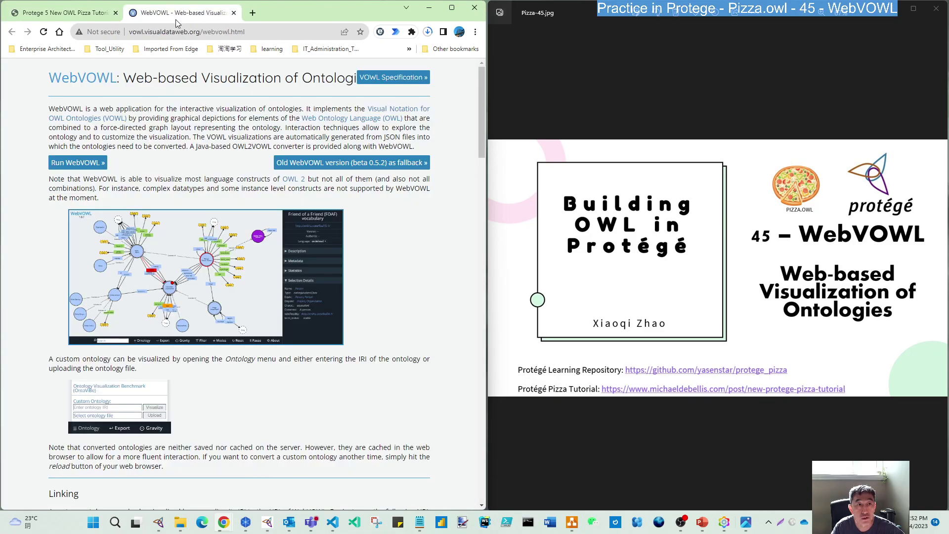
left_click(449, 12)
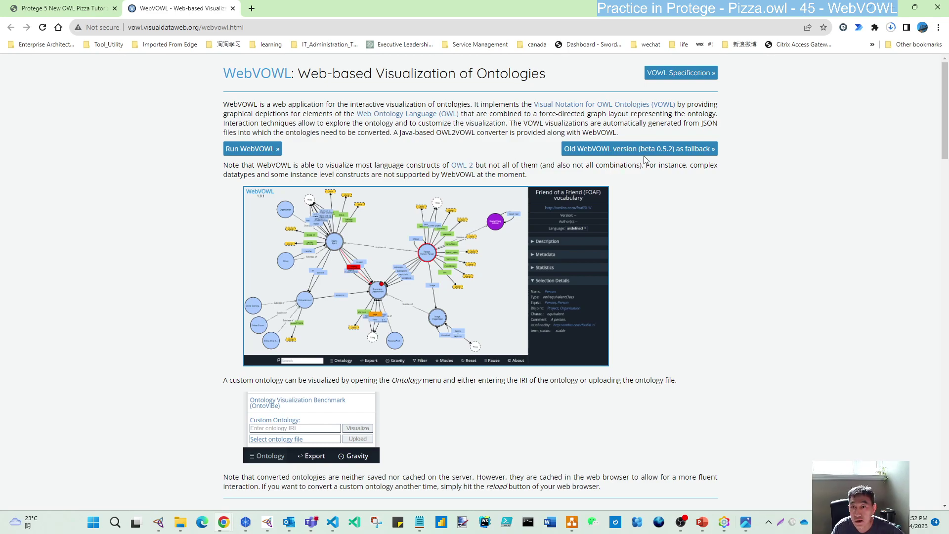
left_click(252, 149)
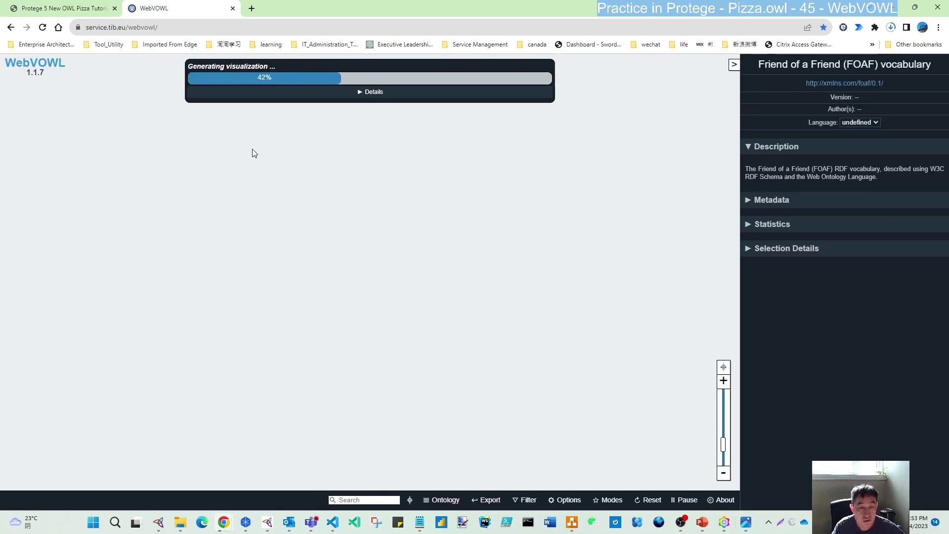
Show the PizzaTutorial ontology in OntoGraf and expand the Employee node
left_click(158, 522)
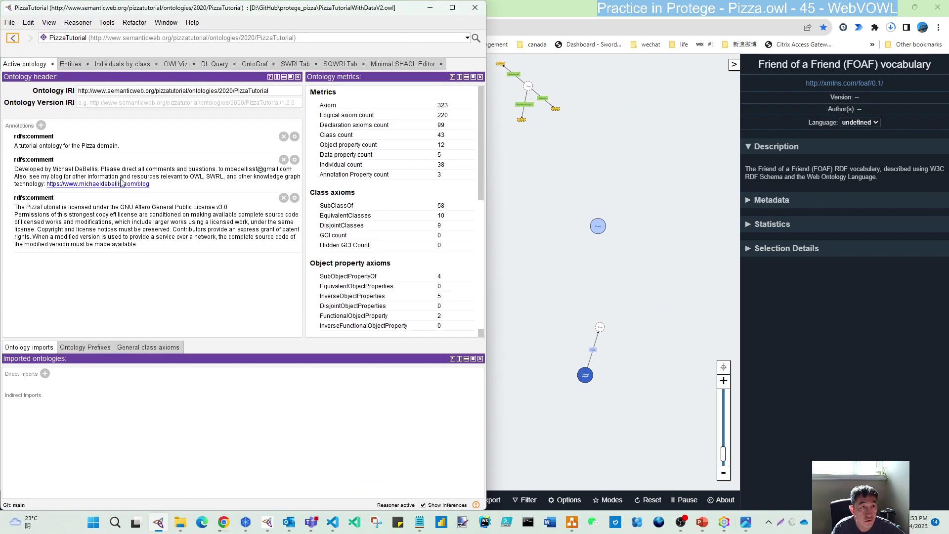
left_click(253, 64)
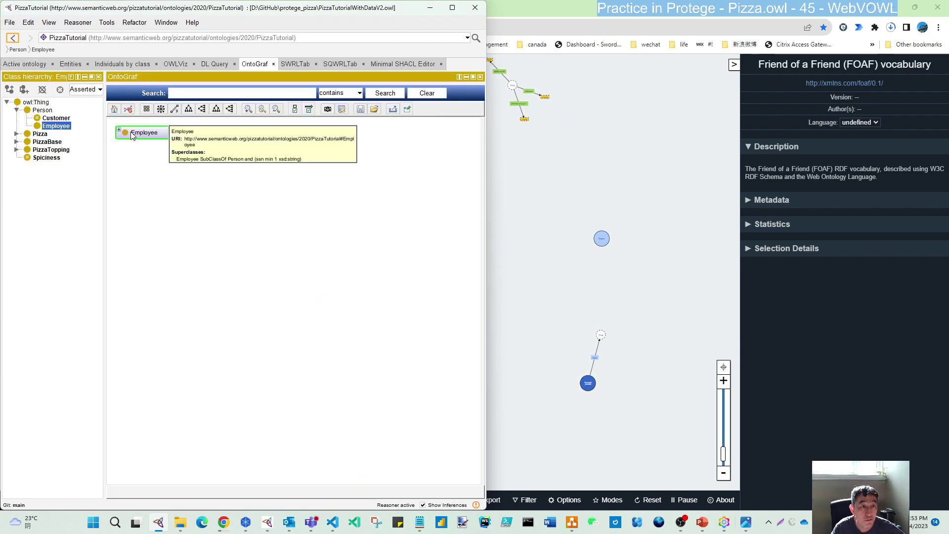
left_click(132, 136)
double_click(132, 132)
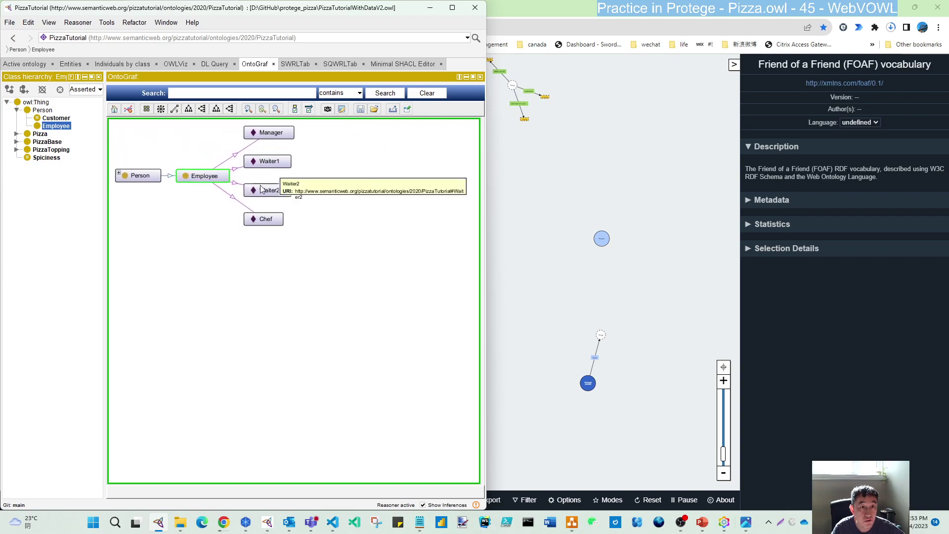
Add PizzaBase and owl:Thing to the graph, change the layout, expand PizzaBase, then minimize Protégé
left_click(34, 137)
left_click_drag(47, 141, 124, 210)
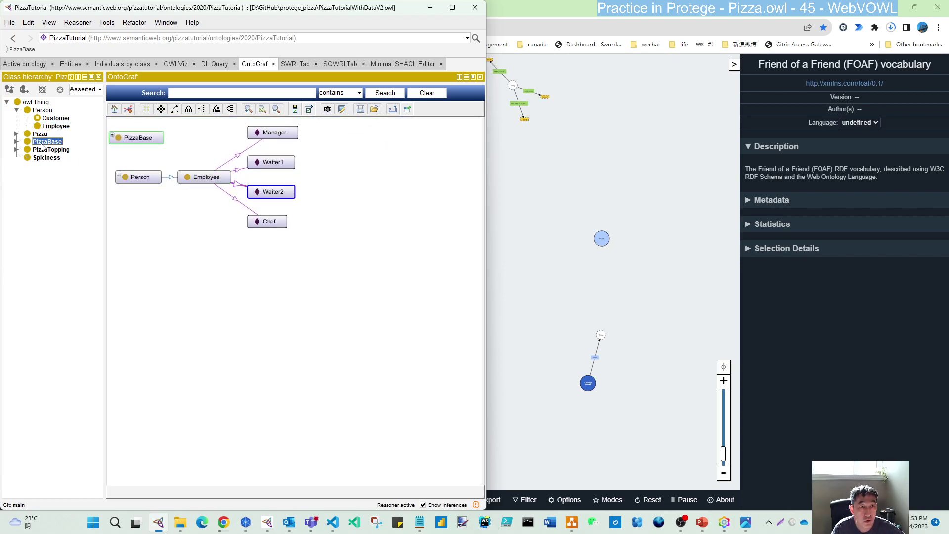
left_click(39, 103)
left_click_drag(136, 126, 143, 192)
left_click(160, 109)
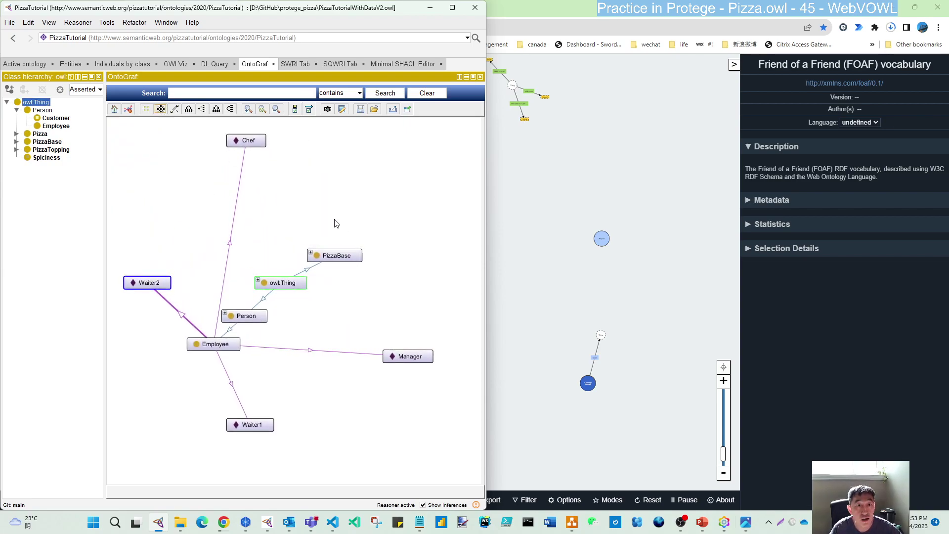
left_click(240, 142)
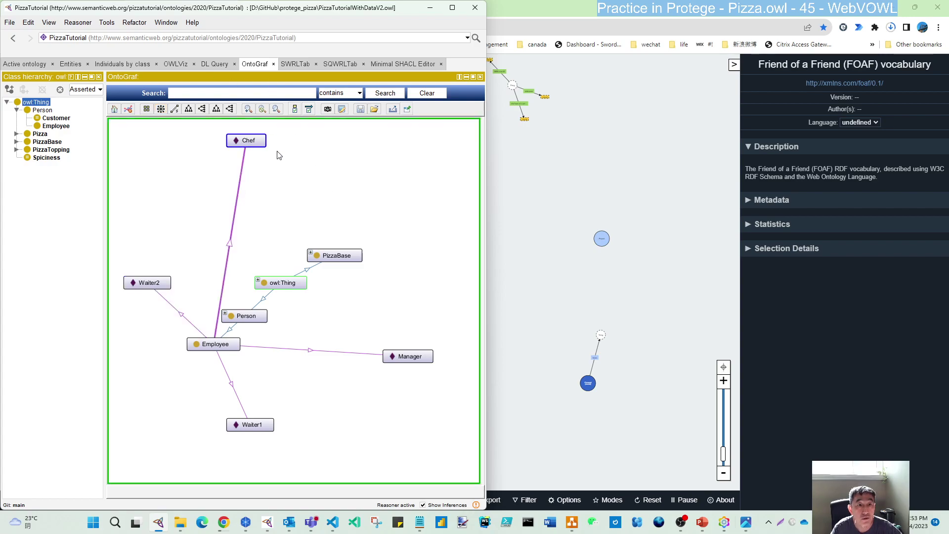
double_click(340, 261)
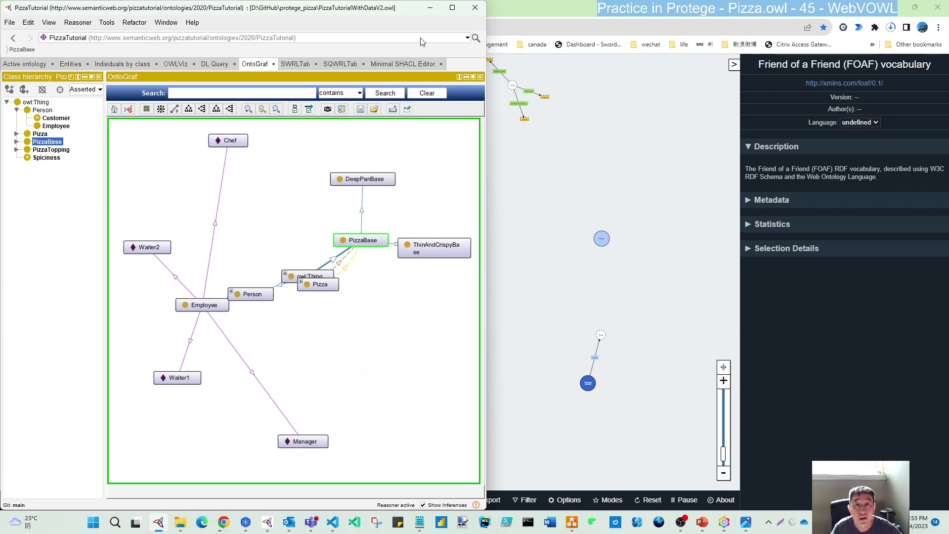
left_click(430, 8)
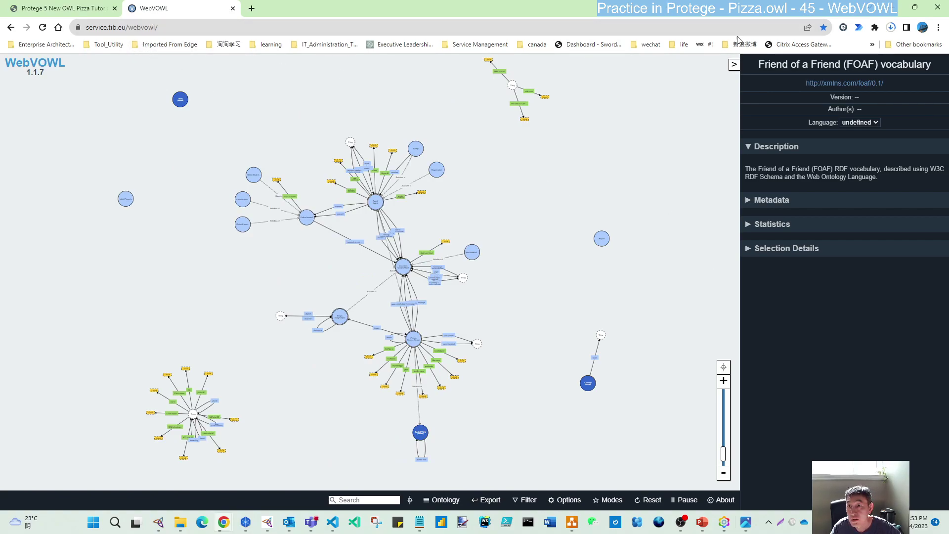
Load D:\GitHub\protege_pizza\PizzaTutorialWithDataV2.owl through Ontology > Select ontology file
left_click_drag(761, 64, 885, 73)
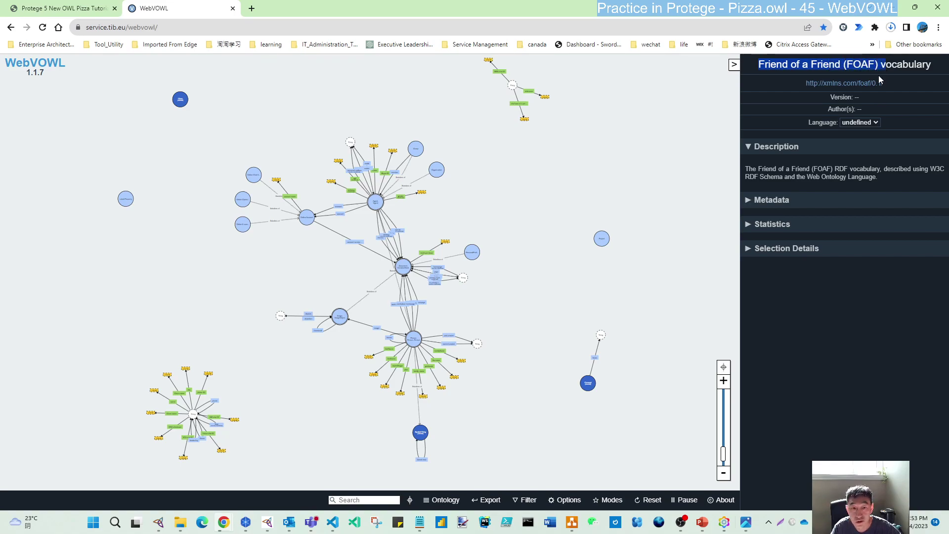
mouse_move(443, 502)
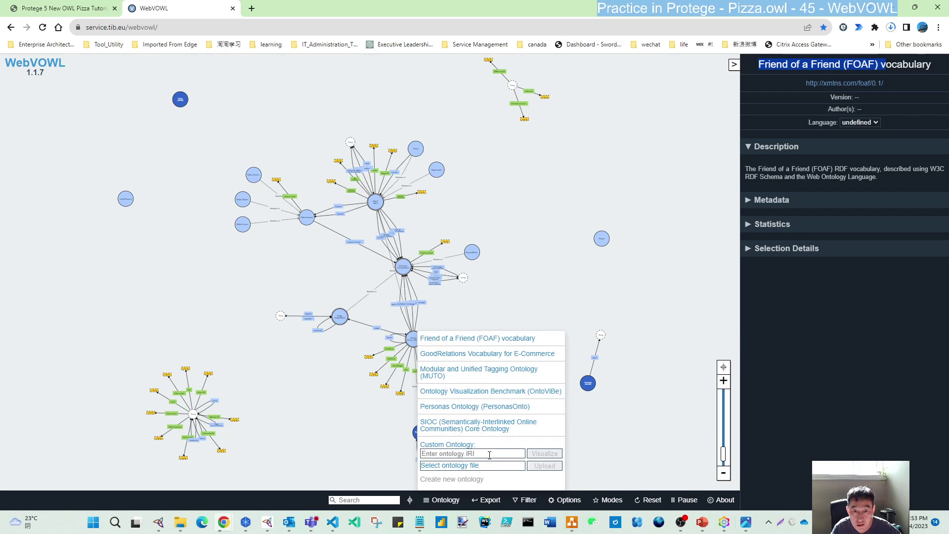
left_click(472, 467)
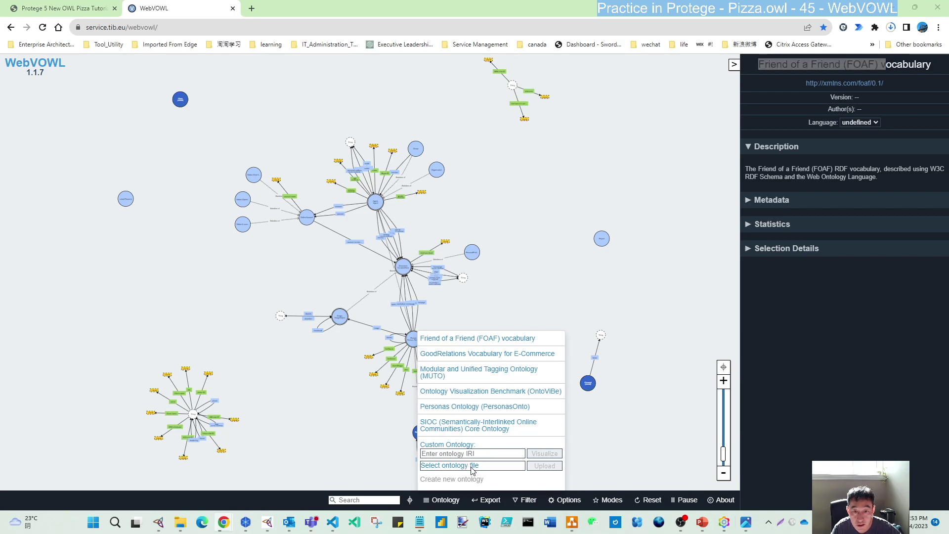
left_click(40, 403)
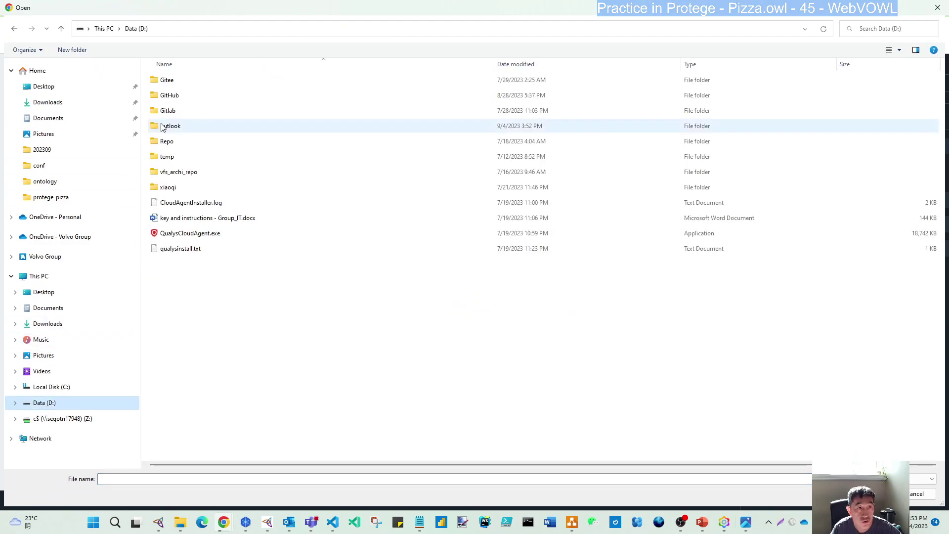
double_click(169, 96)
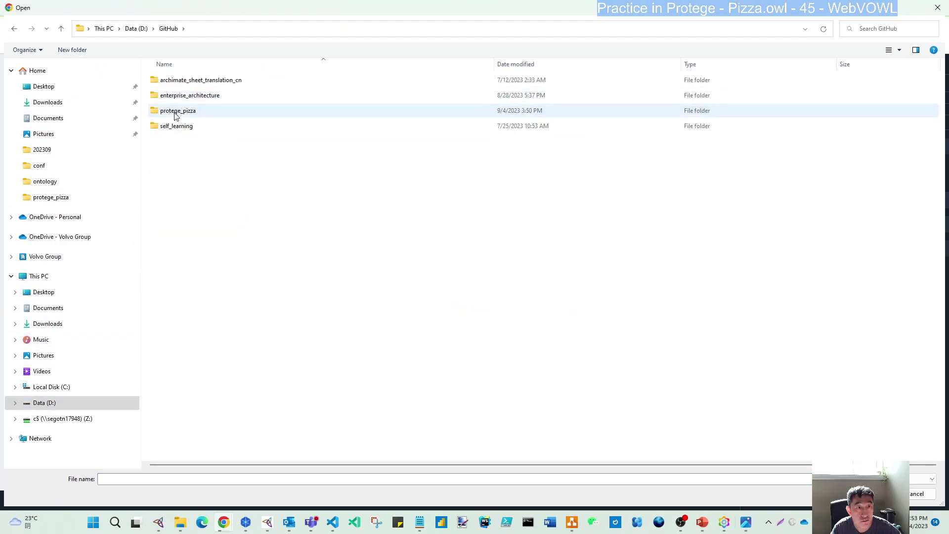
double_click(176, 111)
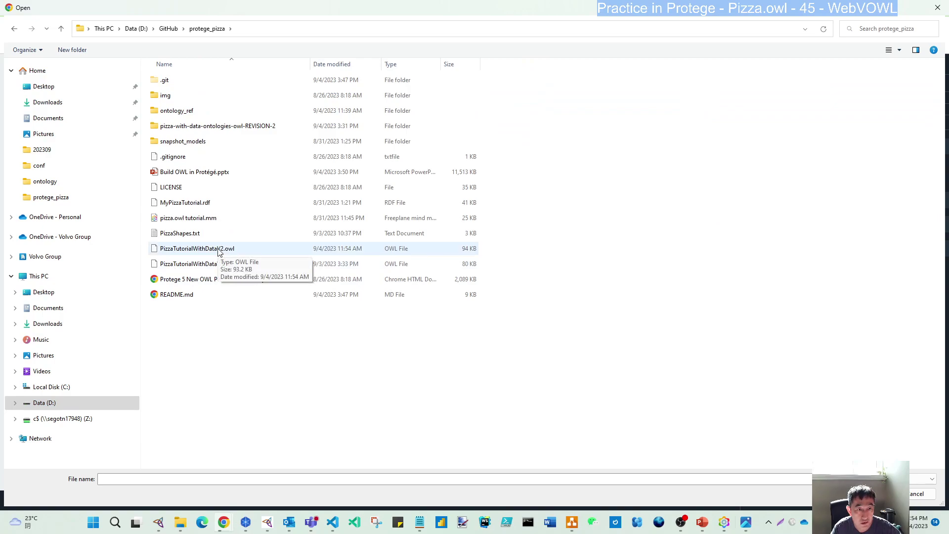
double_click(219, 249)
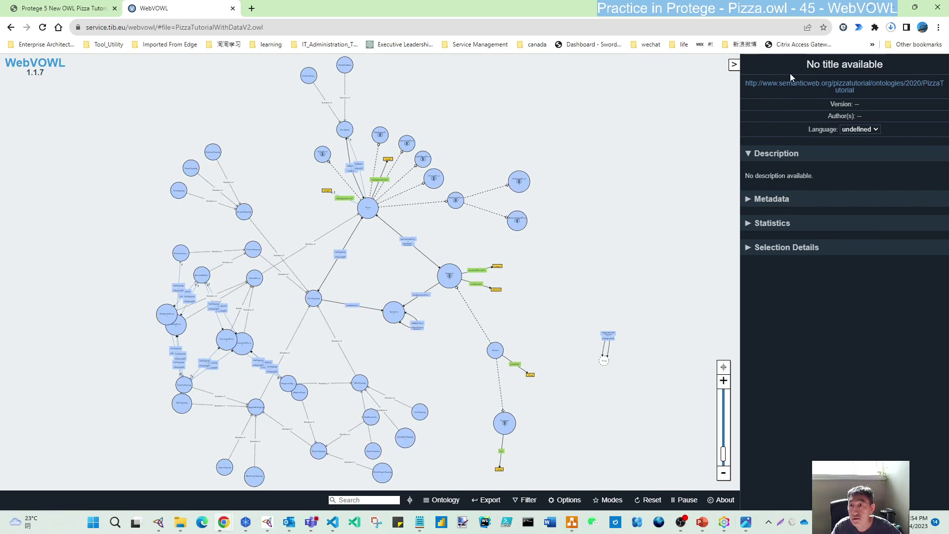
Pan the graph and view the details of the Pizza and HighCaloriePizza classes
scroll(330, 270, "up", 2)
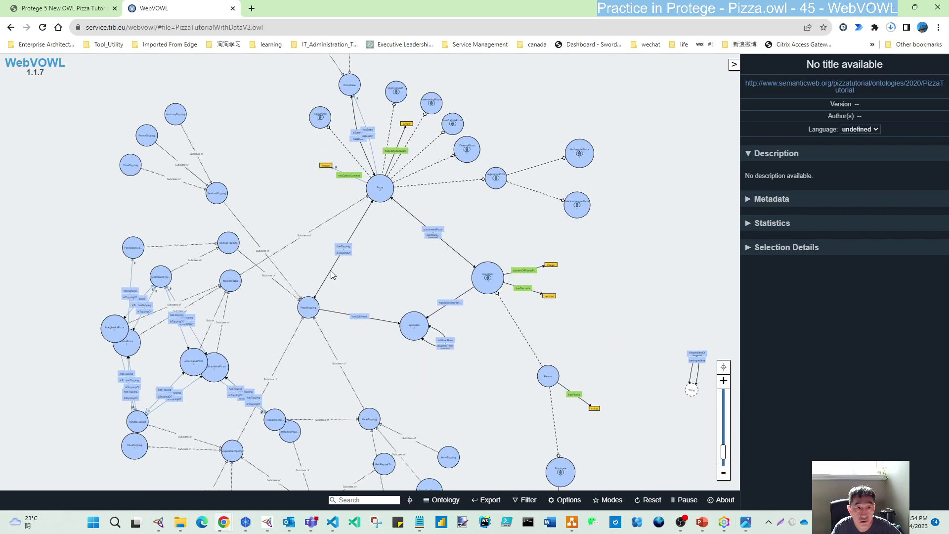
scroll(330, 272, "up", 4)
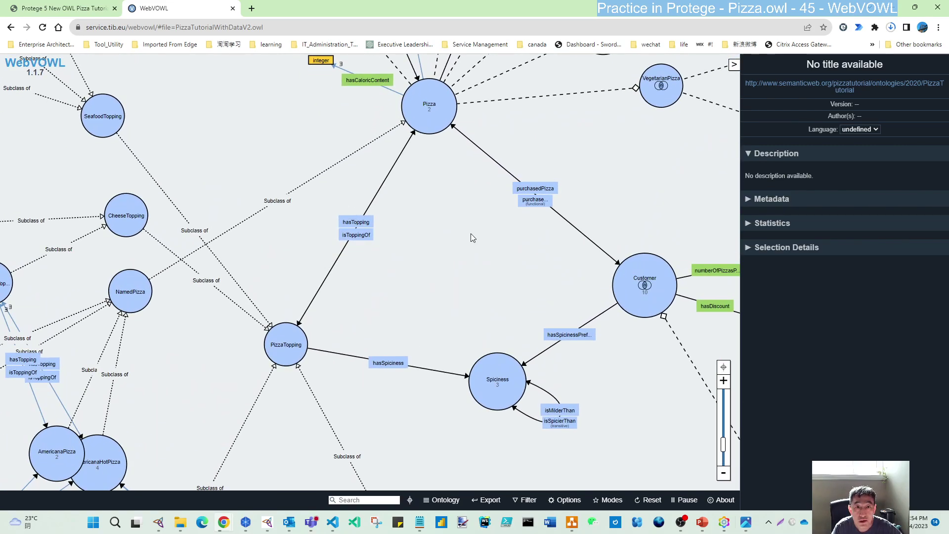
left_click_drag(470, 236, 402, 372)
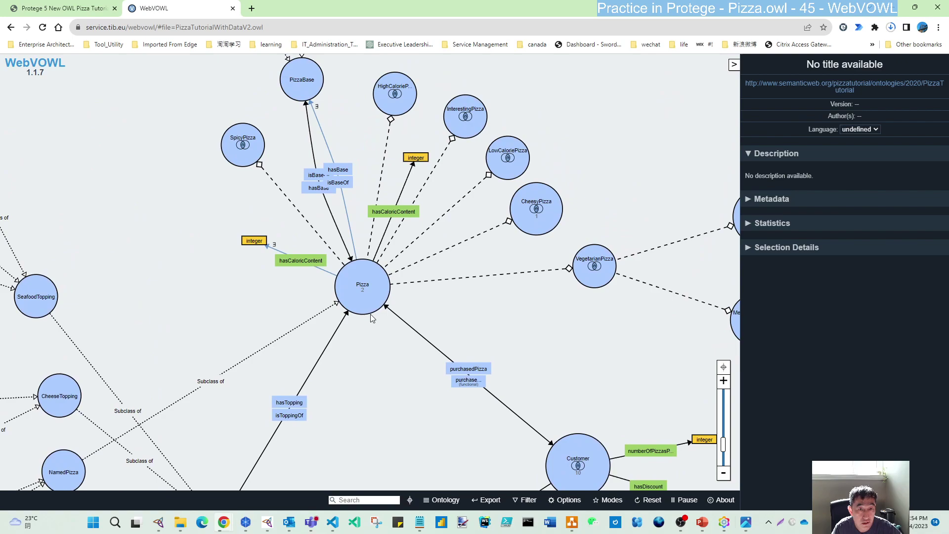
left_click(362, 294)
scroll(466, 316, "up", 2)
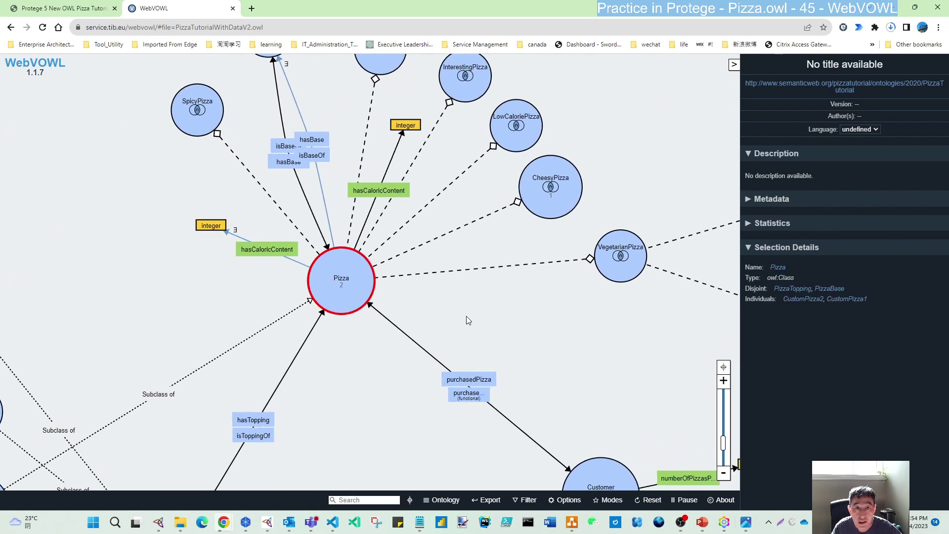
left_click_drag(493, 328, 479, 387)
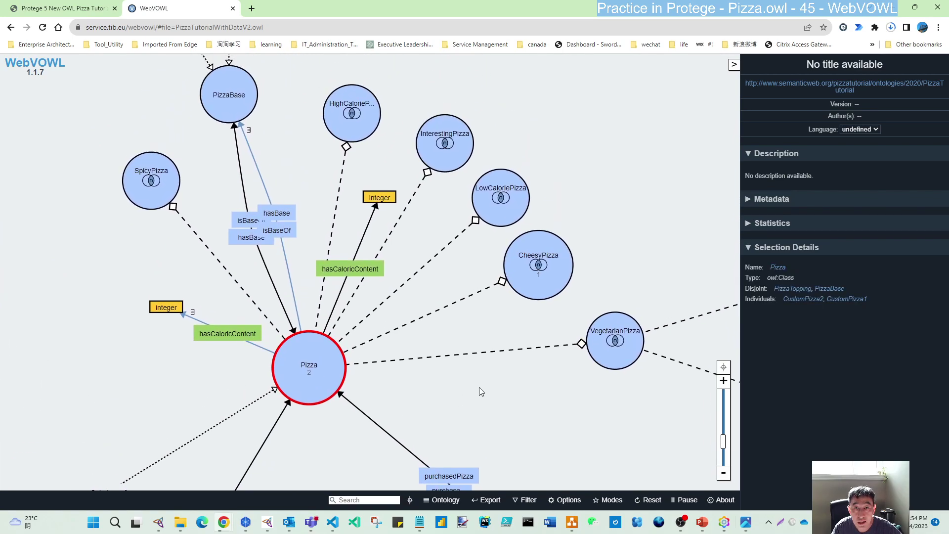
left_click(351, 121)
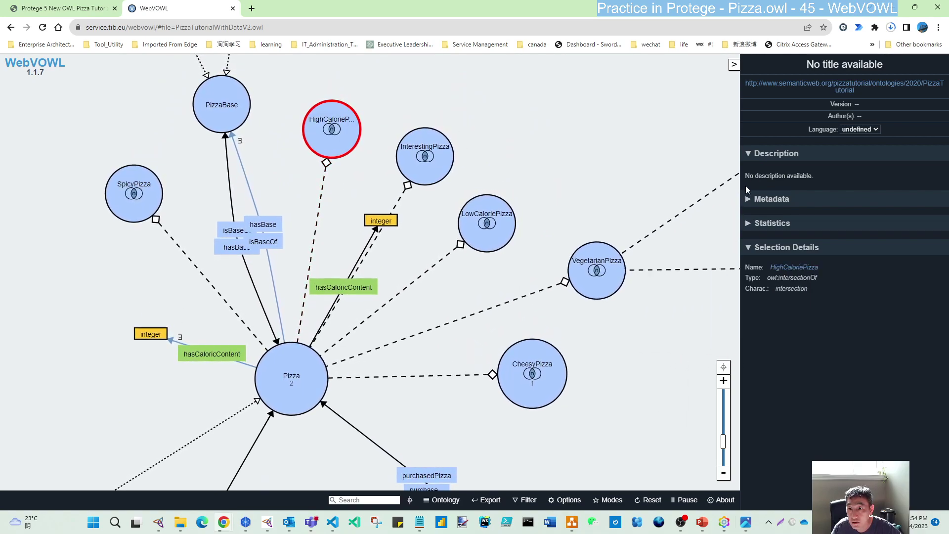
Check the ontology statistics, then show details for Pizza and the CheesyPizza intersection class
left_click(748, 223)
left_click(749, 154)
left_click(748, 153)
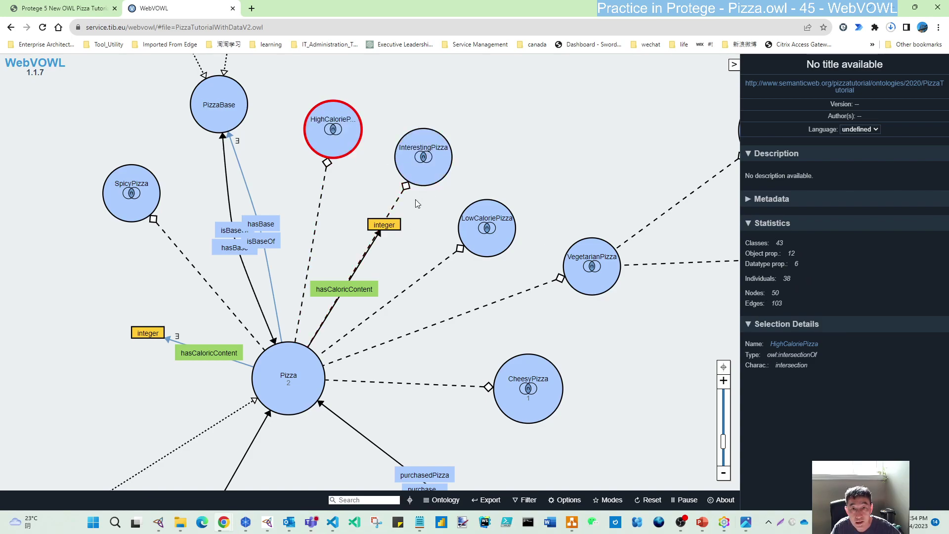
left_click(270, 392)
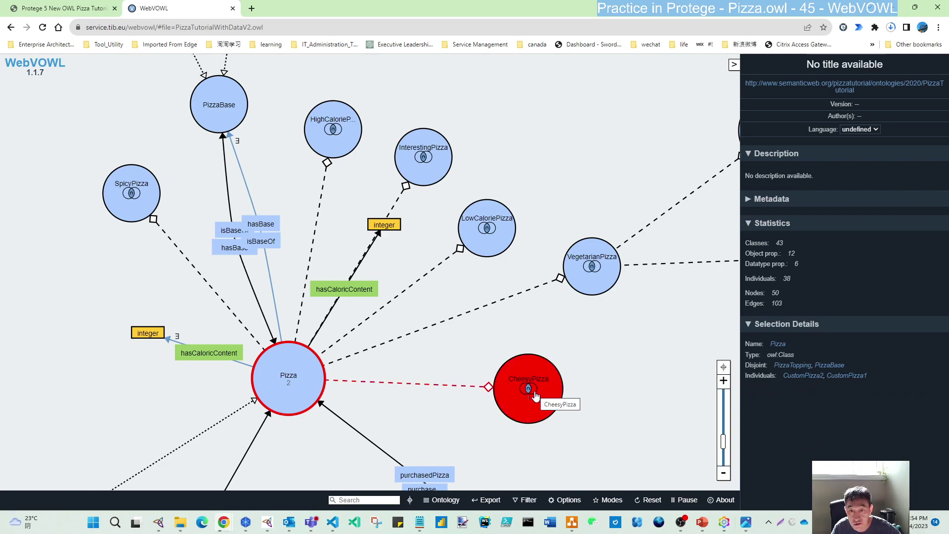
left_click(533, 411)
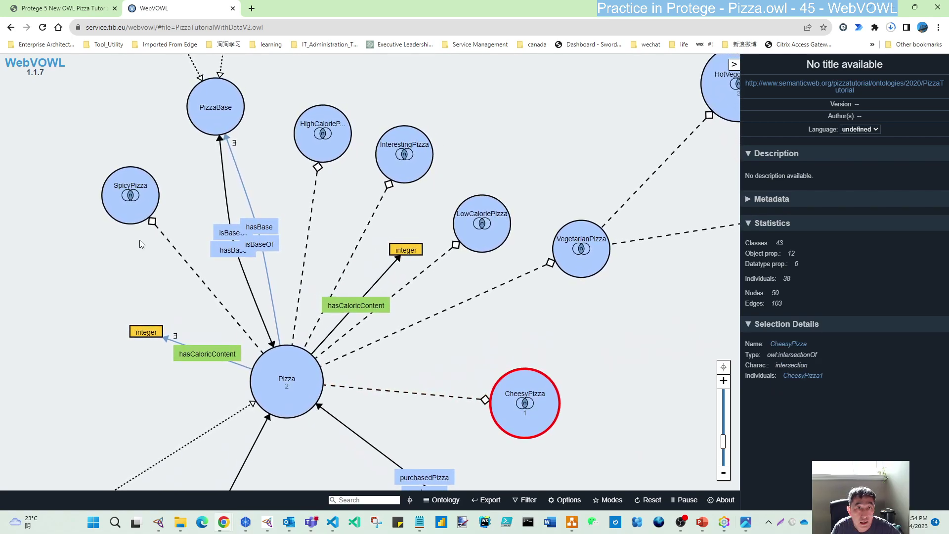
Zoom out to the whole ontology graph and drag PizzaTopping and another class node to new positions
left_click_drag(445, 439, 450, 391)
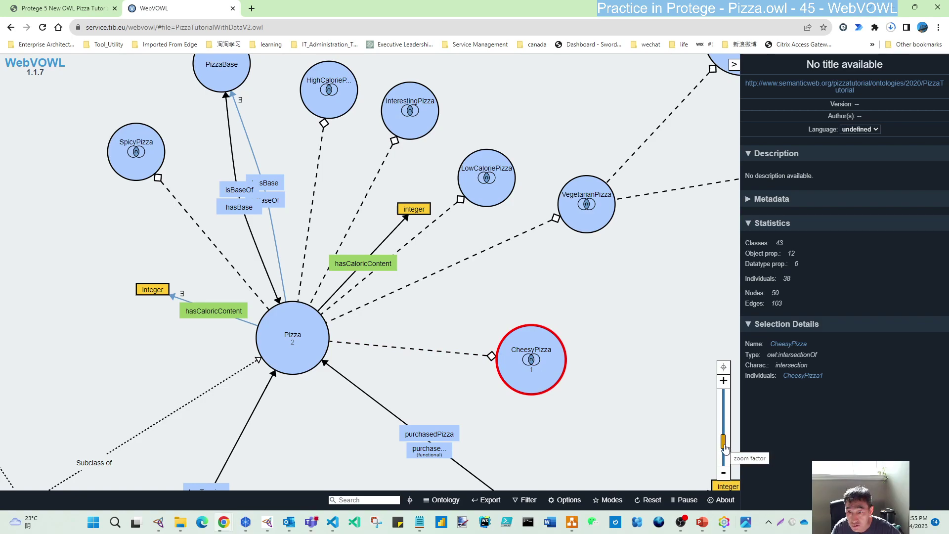
mouse_move(724, 445)
left_mouse_down()
mouse_move(726, 462)
mouse_move(725, 436)
mouse_move(727, 459)
left_mouse_up()
left_click_drag(371, 350, 408, 236)
left_click_drag(345, 262, 302, 163)
left_click_drag(293, 288, 233, 280)
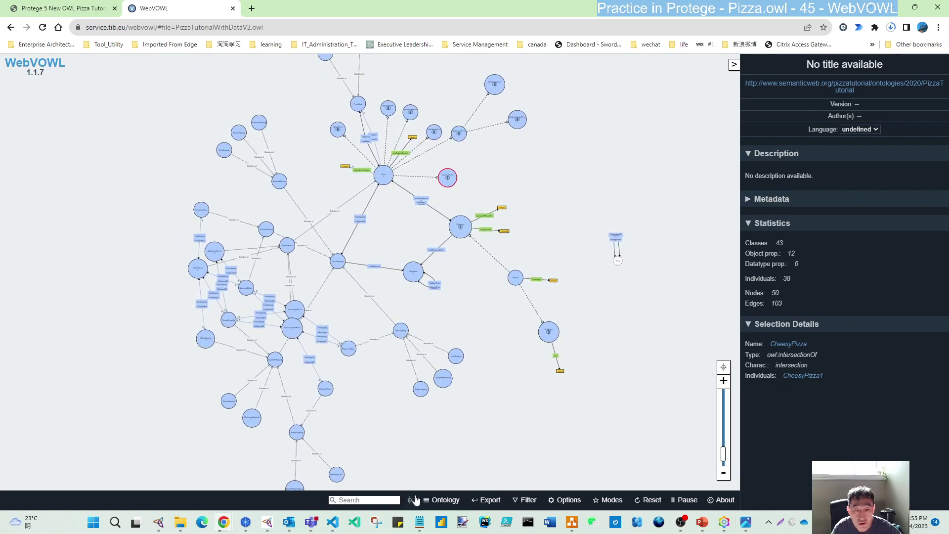
In Filter, raise the degree of collapsing so the graph shrinks toward the Pizza class
mouse_move(444, 501)
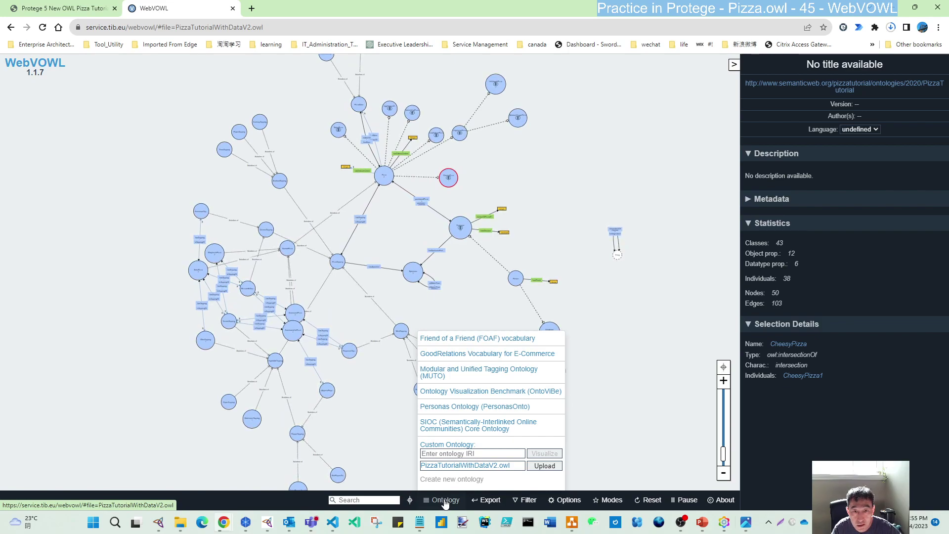
mouse_move(526, 505)
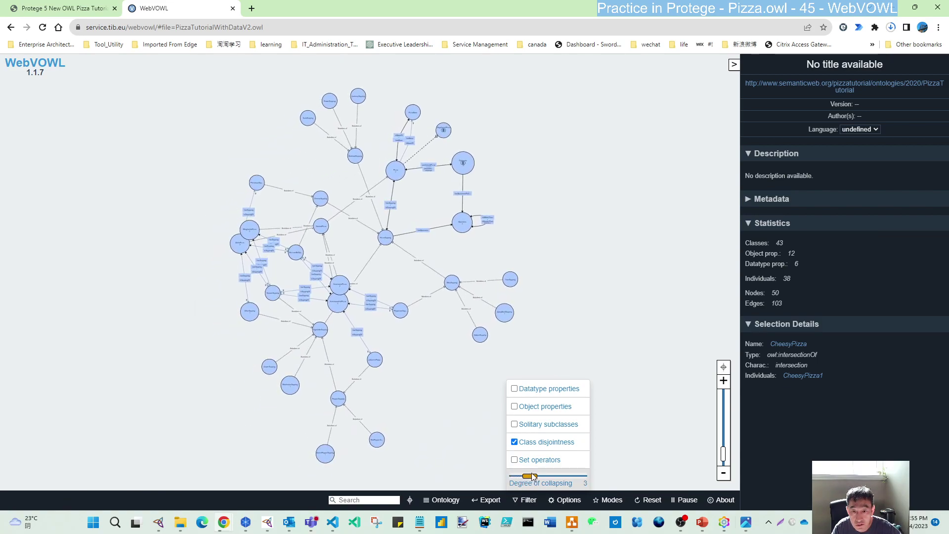
left_click_drag(532, 477, 588, 478)
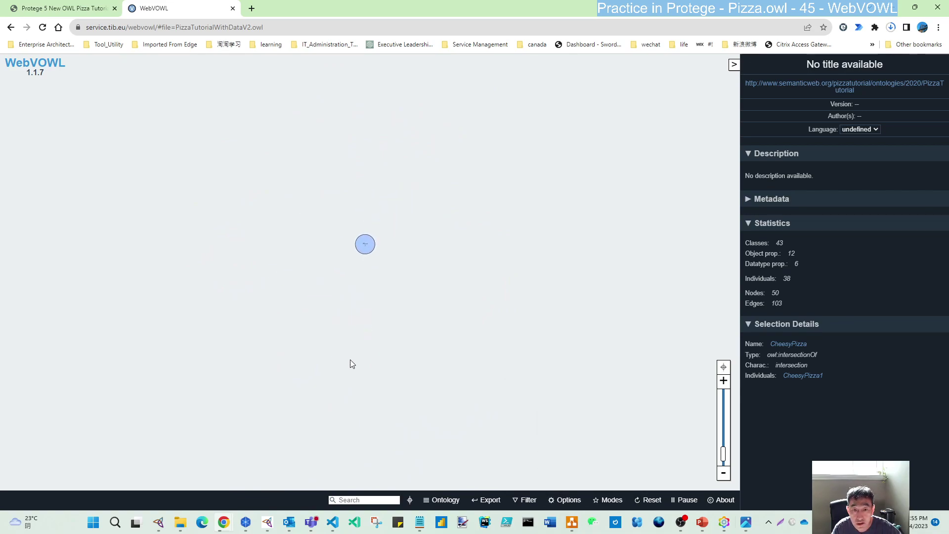
scroll(367, 271, "up", 5)
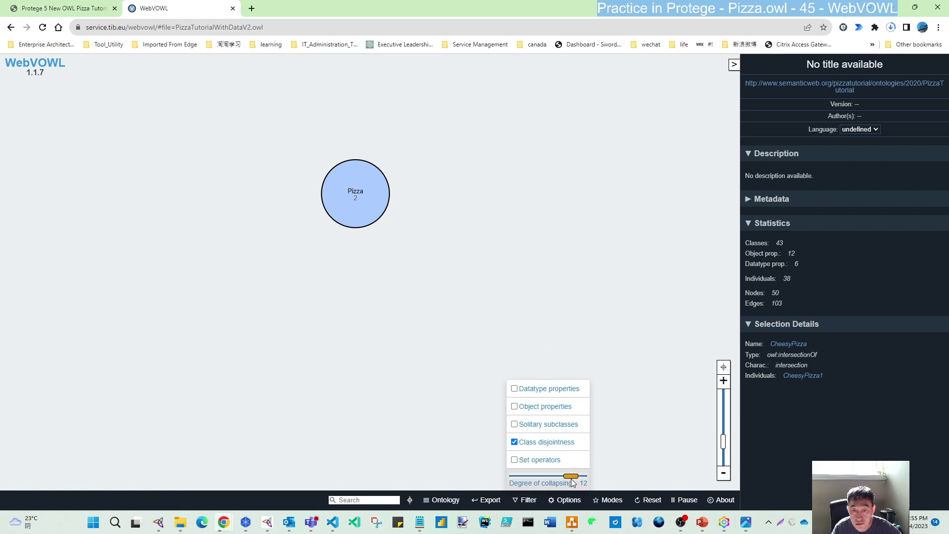
Lower the degree of collapsing to 11 and below to bring topping classes back
left_click_drag(578, 477, 569, 480)
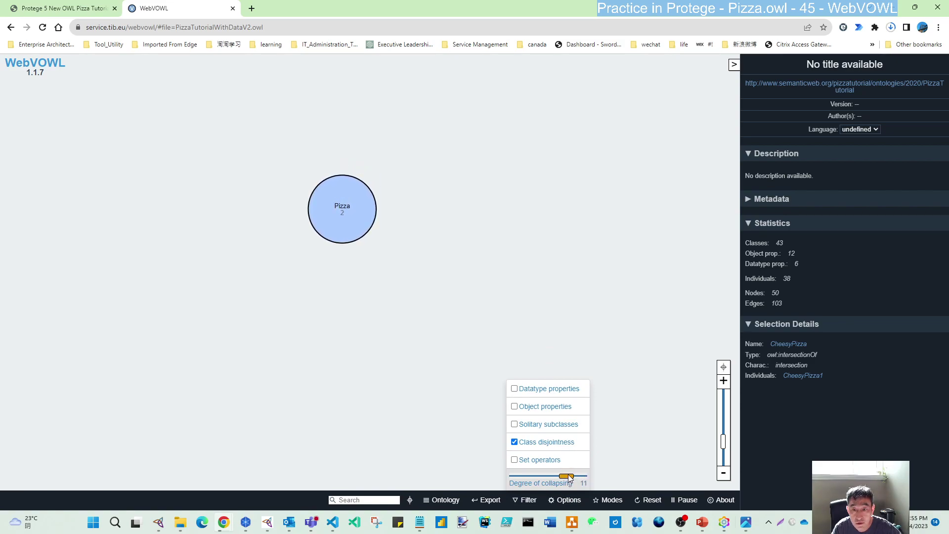
left_click_drag(561, 478, 559, 479)
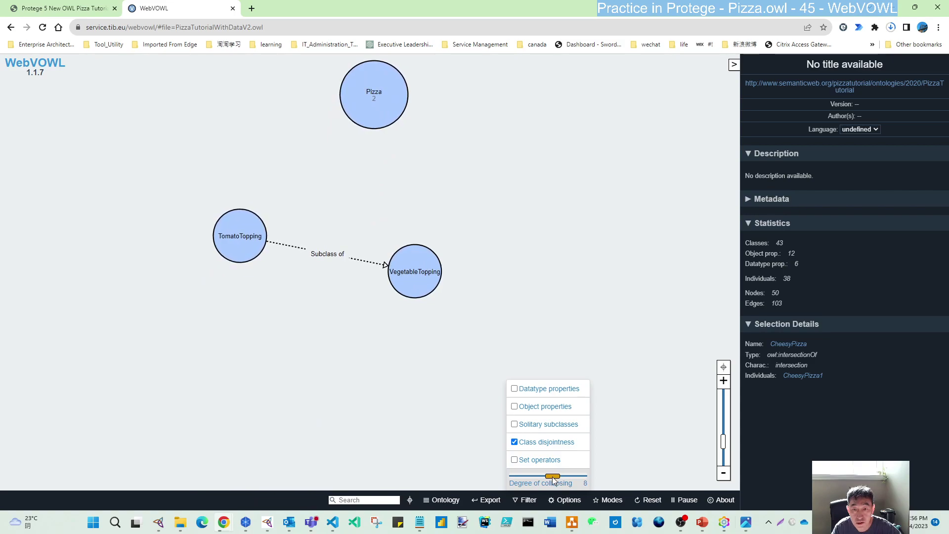
left_click_drag(559, 480, 554, 480)
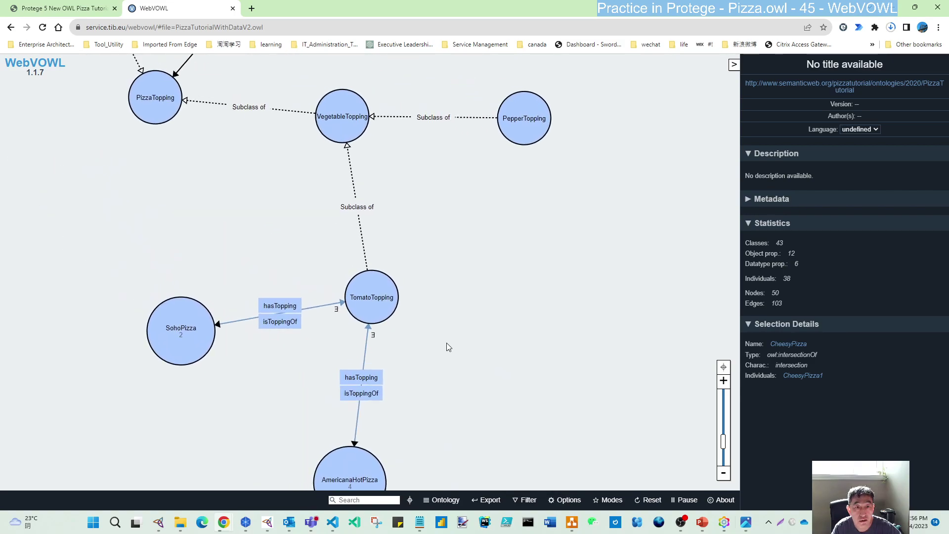
mouse_move(521, 511)
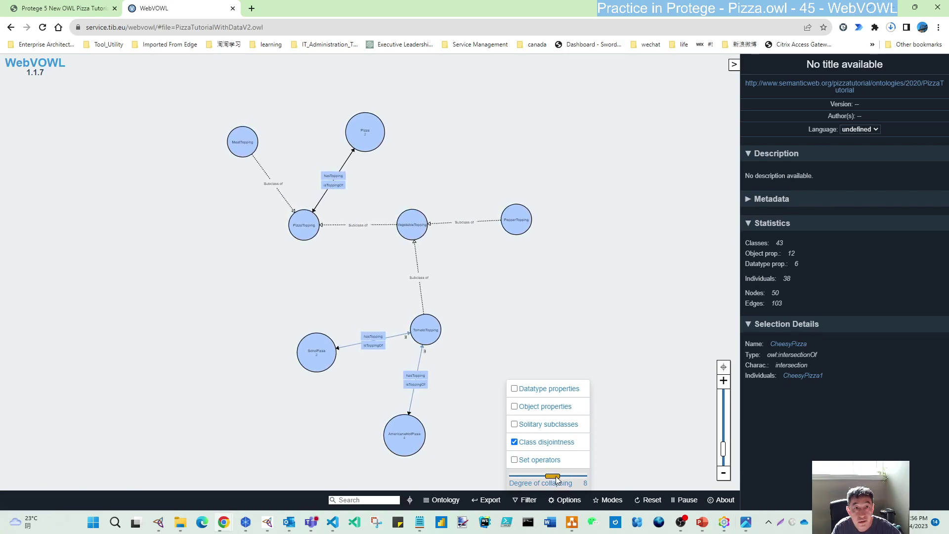
scroll(354, 295, "up", 2)
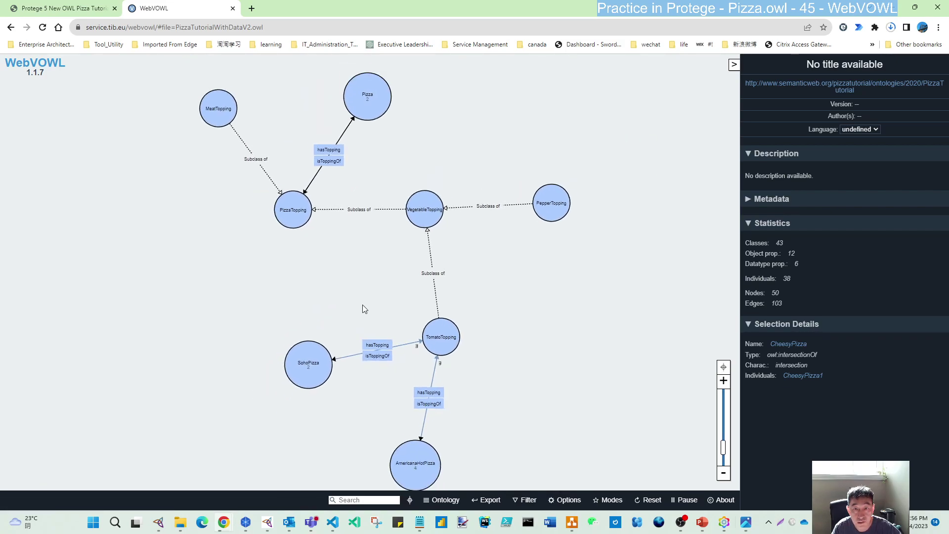
Re-expand the full graph and move MozzarellaTopping and PepperoniTopping toward the centre
left_click_drag(532, 478, 531, 478)
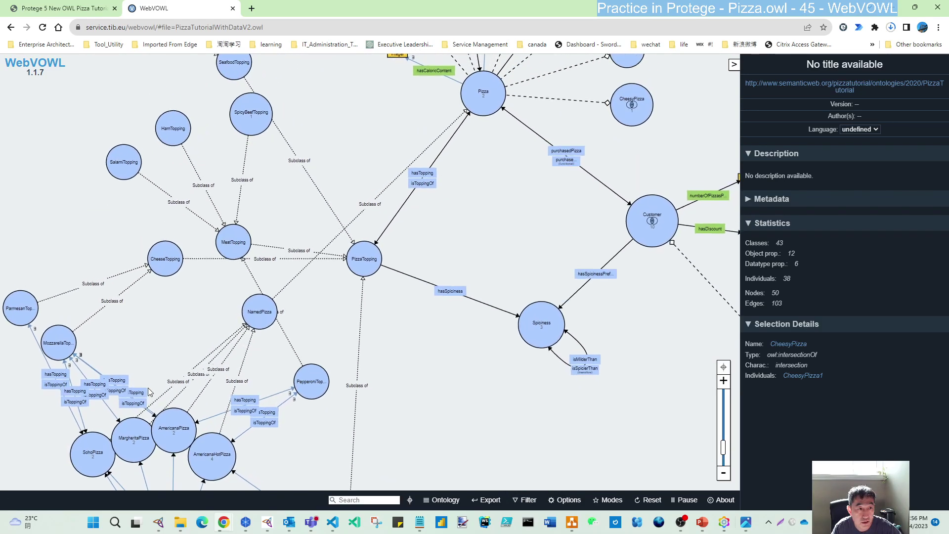
left_click_drag(55, 365, 234, 289)
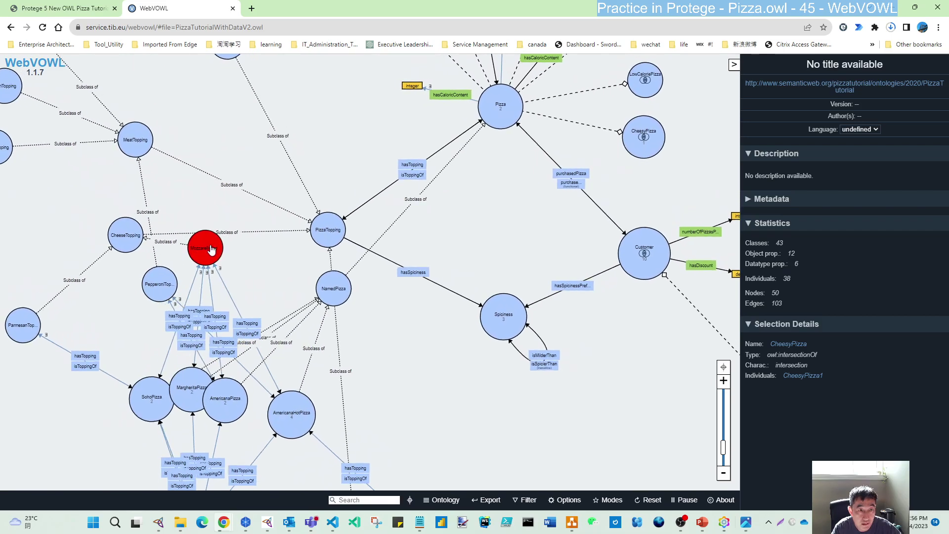
scroll(213, 250, "up", 5)
left_click_drag(250, 360, 410, 237)
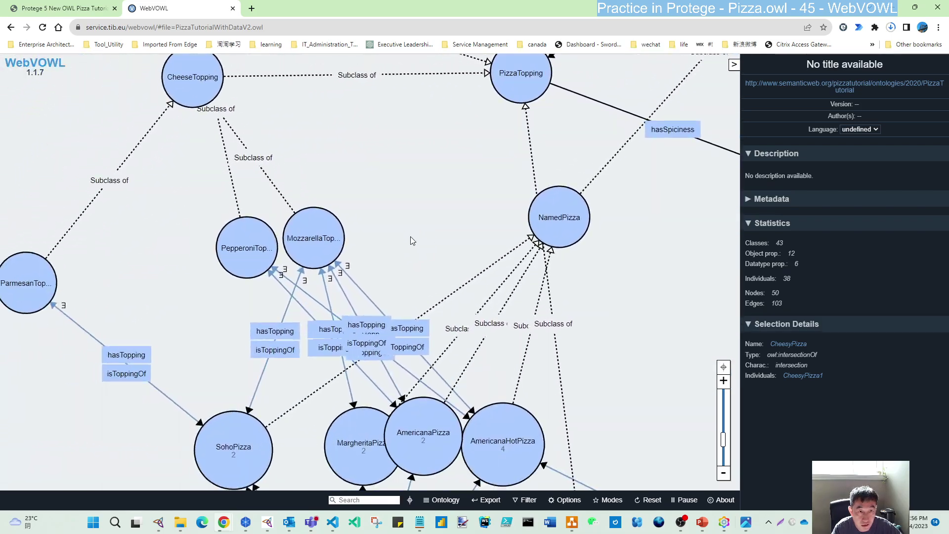
left_click_drag(188, 259, 304, 235)
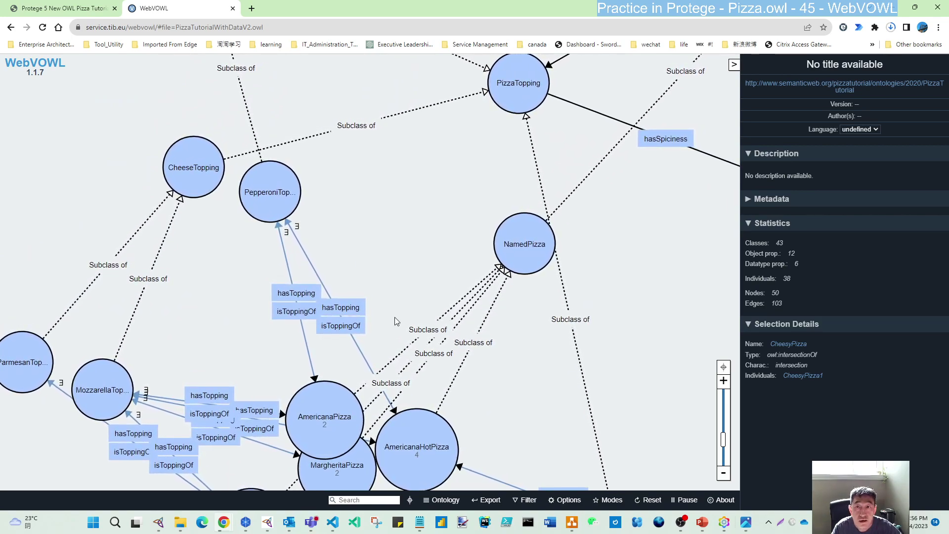
Pan toward Pizza and PizzaTopping and drag the integer datatype node to the left beside Pizza
scroll(250, 365, "down", 3)
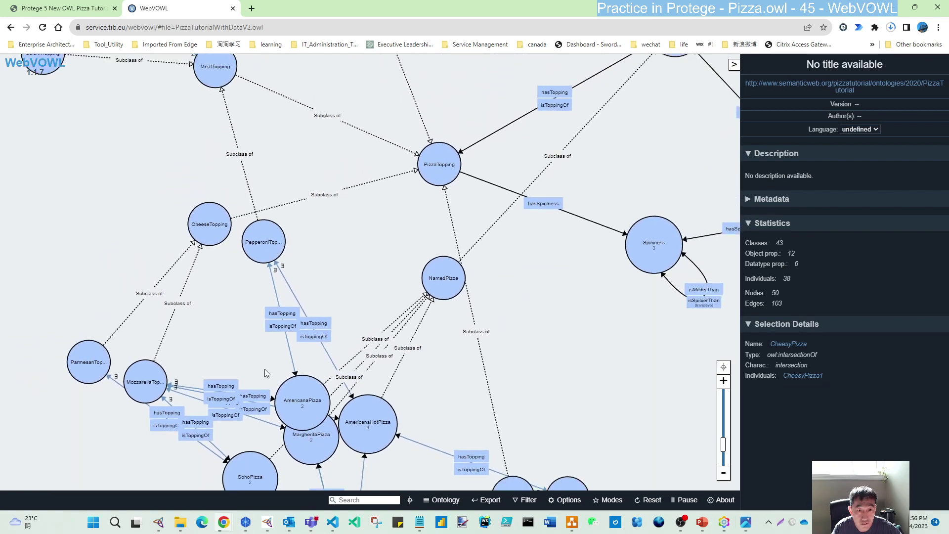
left_click_drag(396, 351, 401, 235)
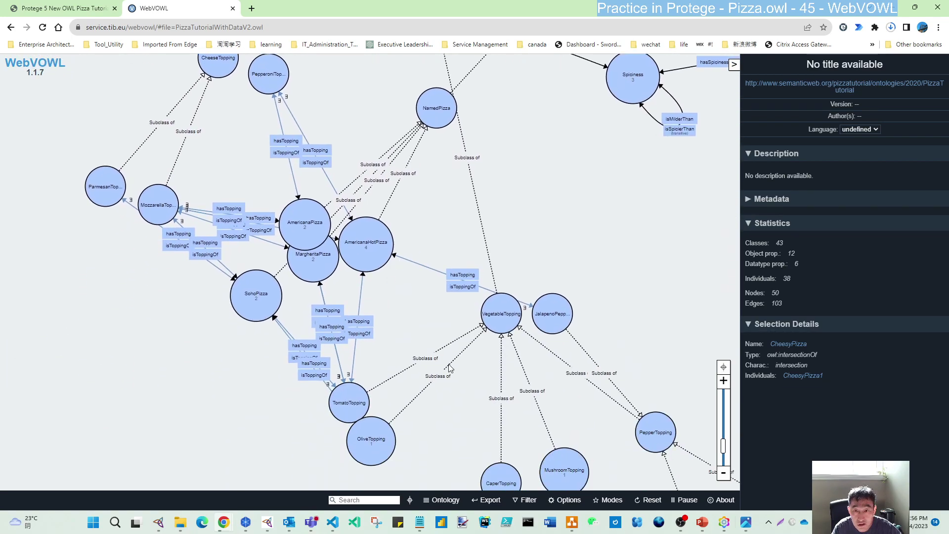
left_click_drag(449, 371, 375, 533)
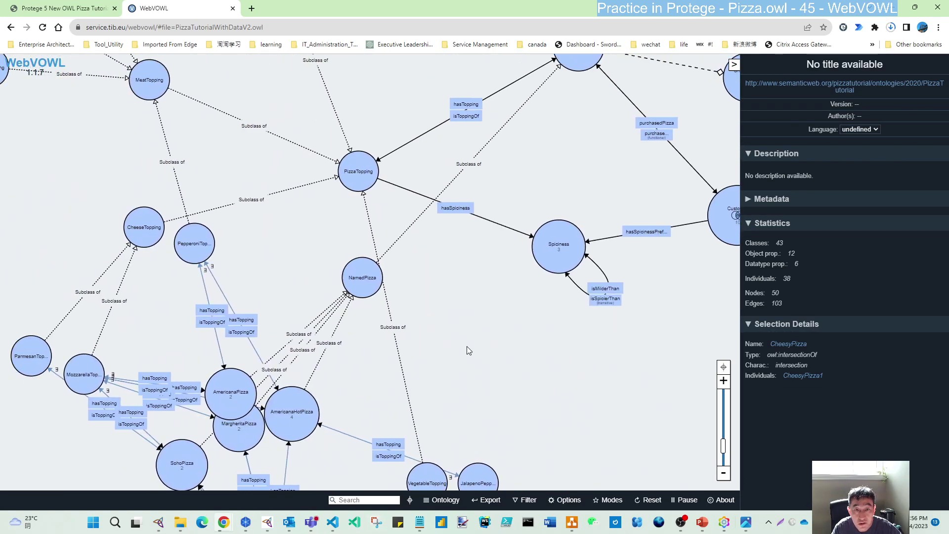
left_click_drag(467, 346, 502, 489)
left_click_drag(425, 203, 401, 301)
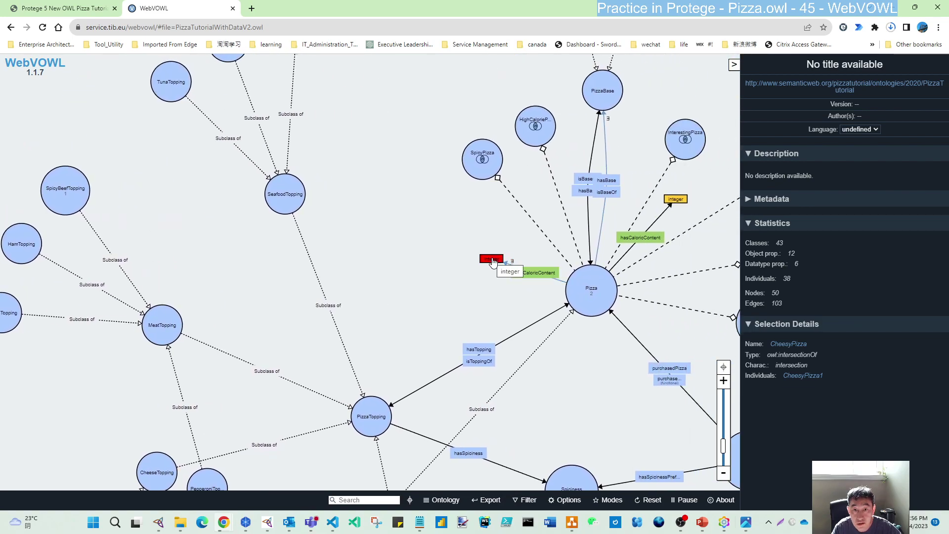
left_click_drag(493, 262, 455, 257)
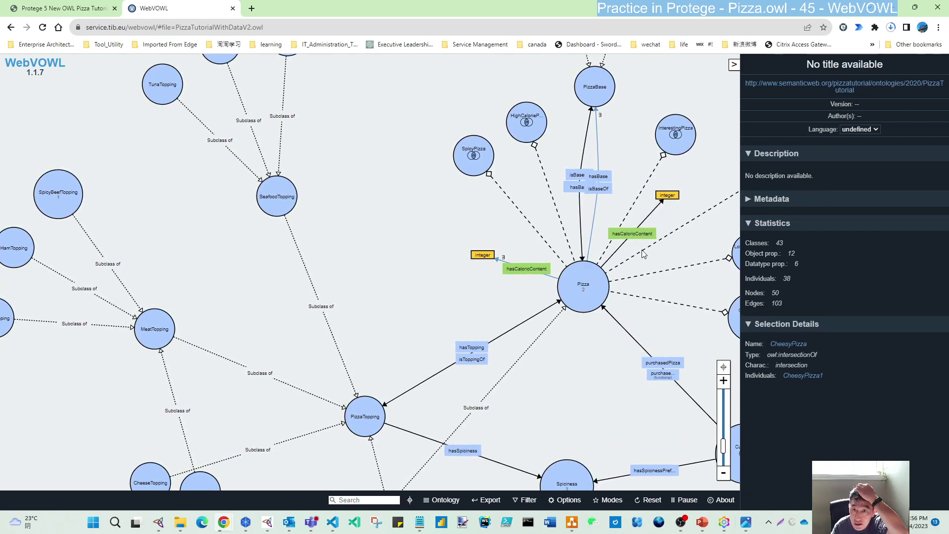
left_click_drag(675, 201, 404, 207)
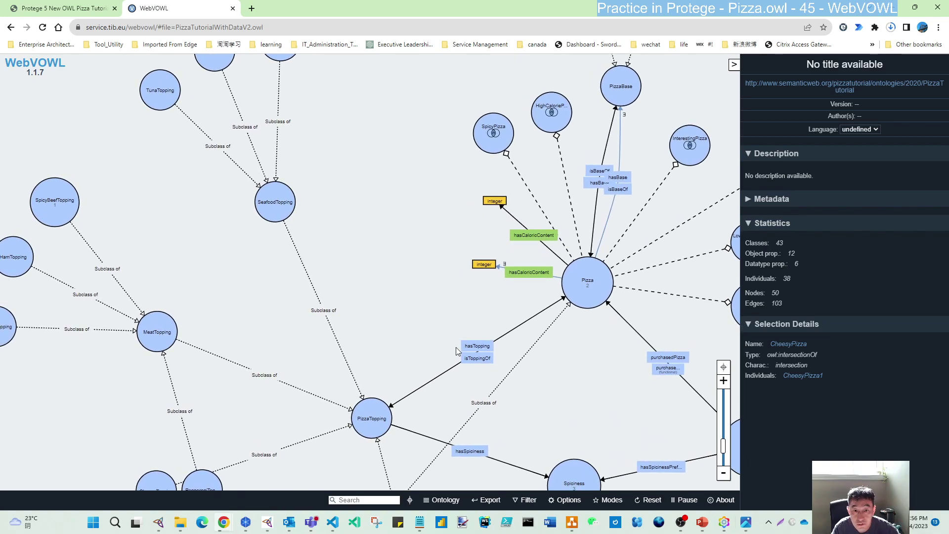
mouse_move(570, 504)
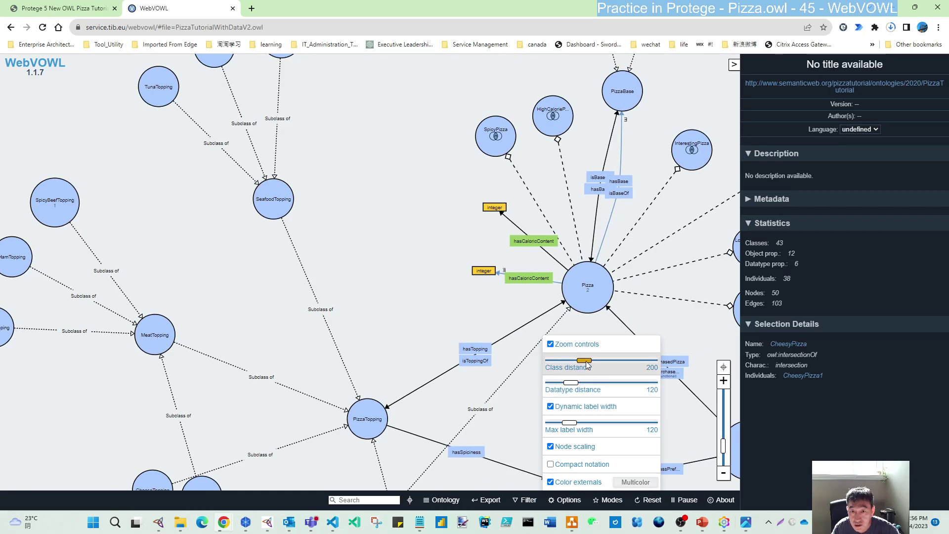
Set the class and datatype distance to 160 and the maximum label width to 140
left_click_drag(586, 361, 550, 386)
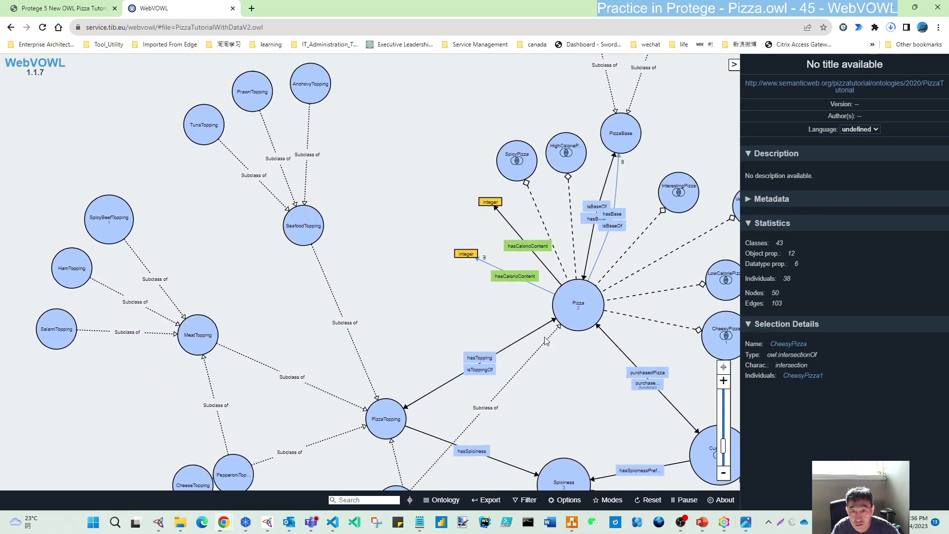
left_click(564, 500)
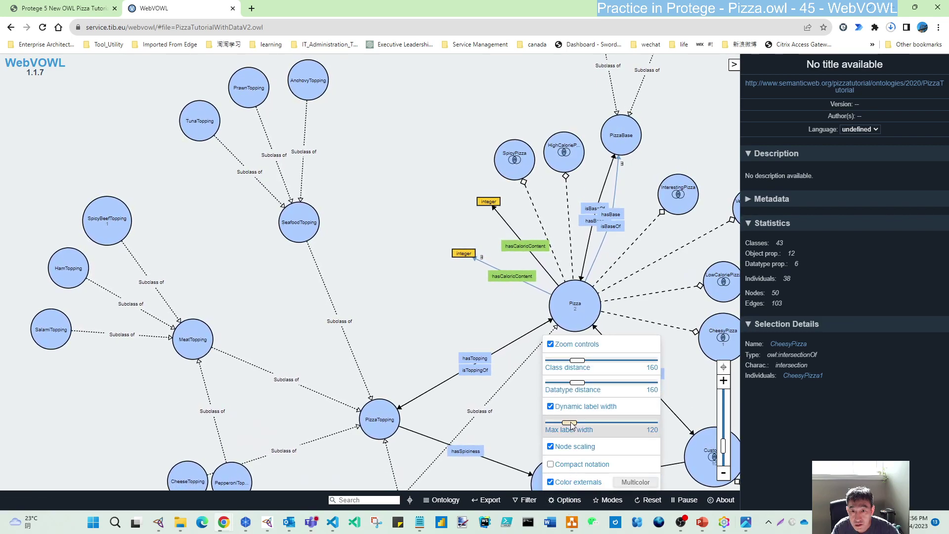
left_click_drag(570, 423, 574, 423)
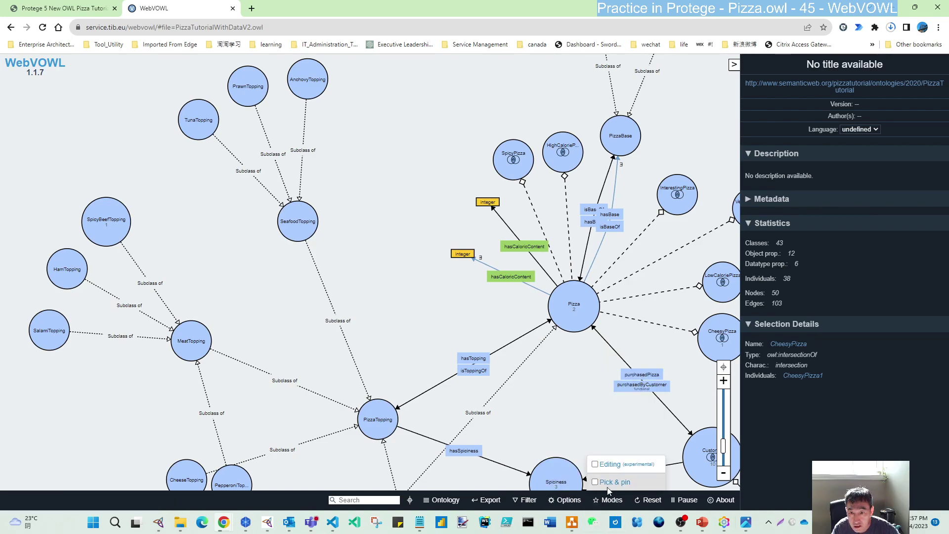
Toggle experimental editing mode, select SeafoodTopping, then uncheck Editing in Modes
left_click(609, 464)
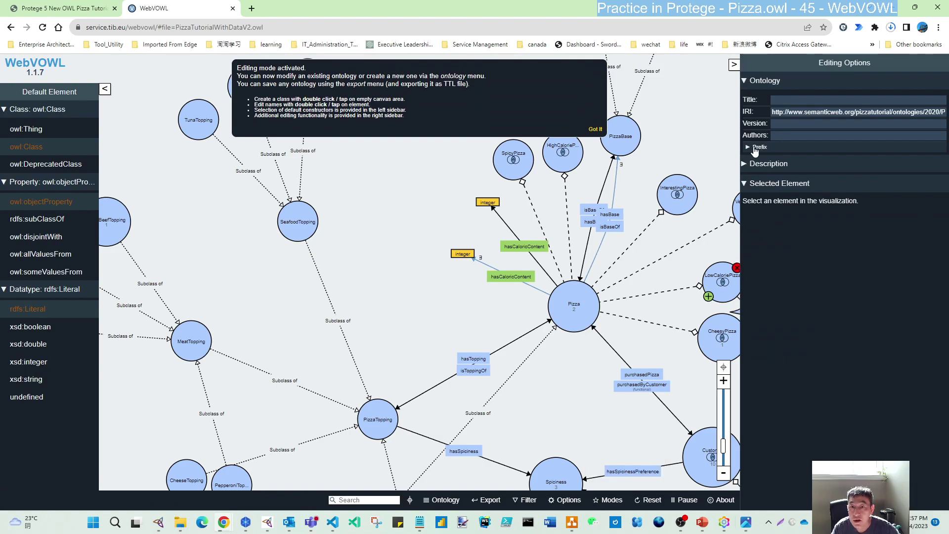
left_click(299, 227)
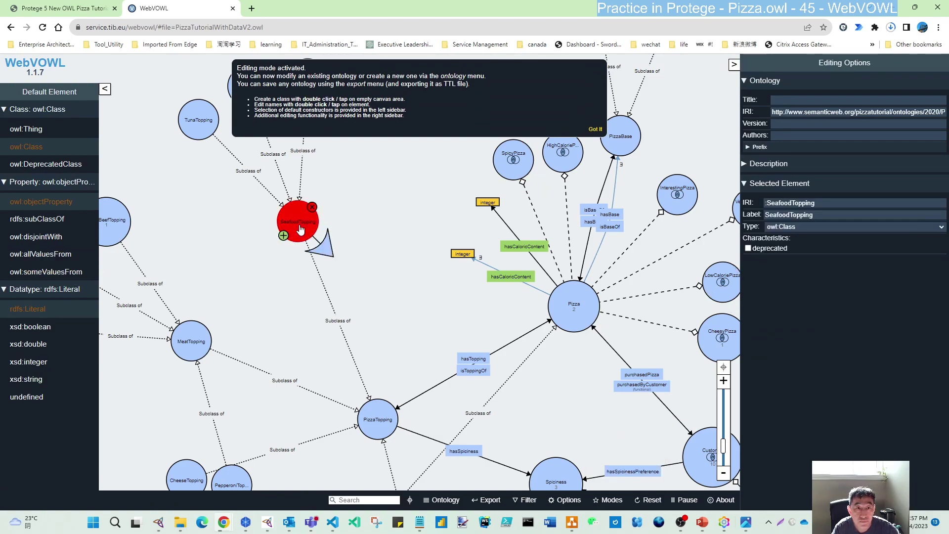
mouse_move(490, 500)
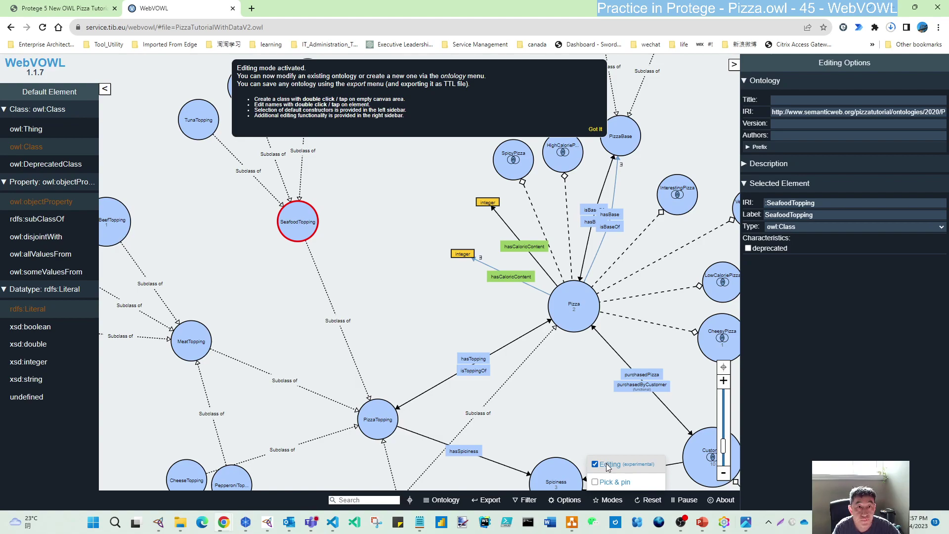
mouse_move(611, 500)
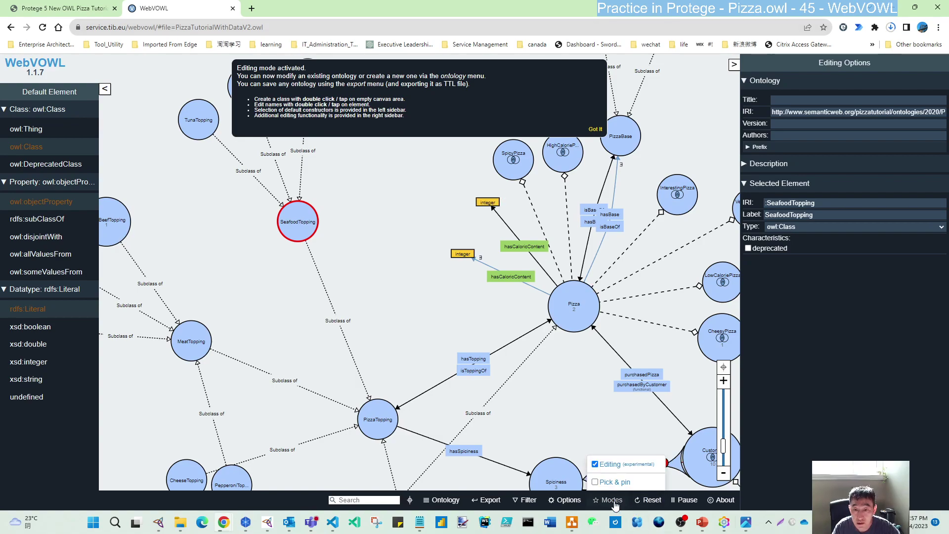
left_click(594, 463)
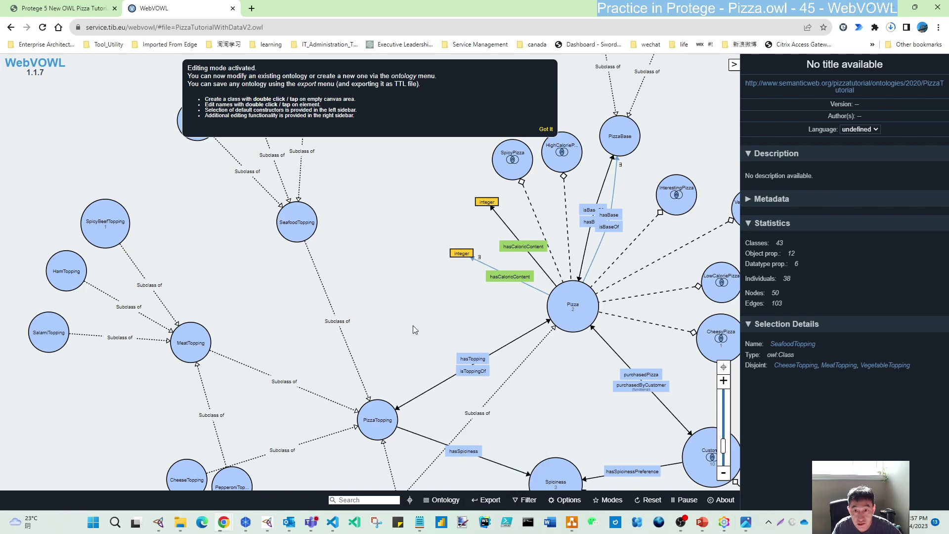
Dismiss the editing mode notice and export the graph as an SVG image
left_click(546, 128)
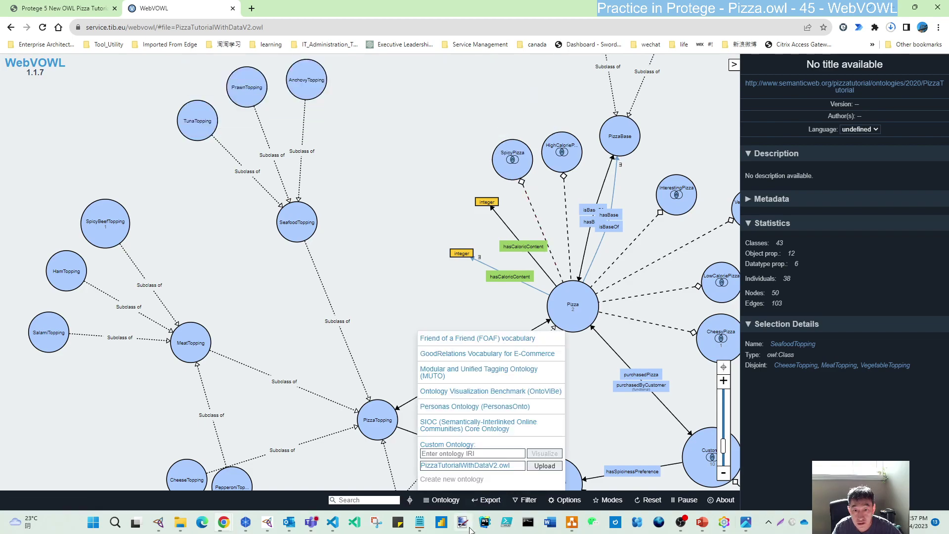
mouse_move(491, 499)
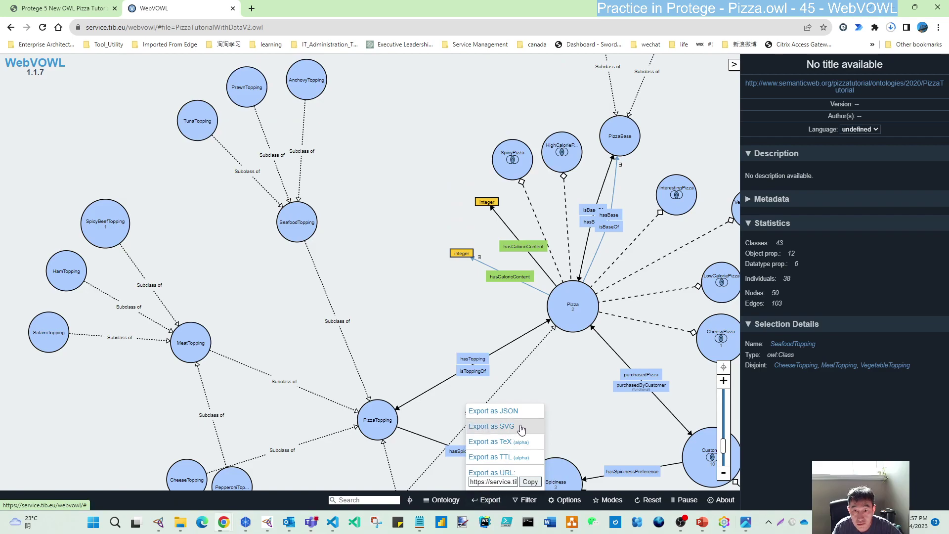
left_click(456, 427)
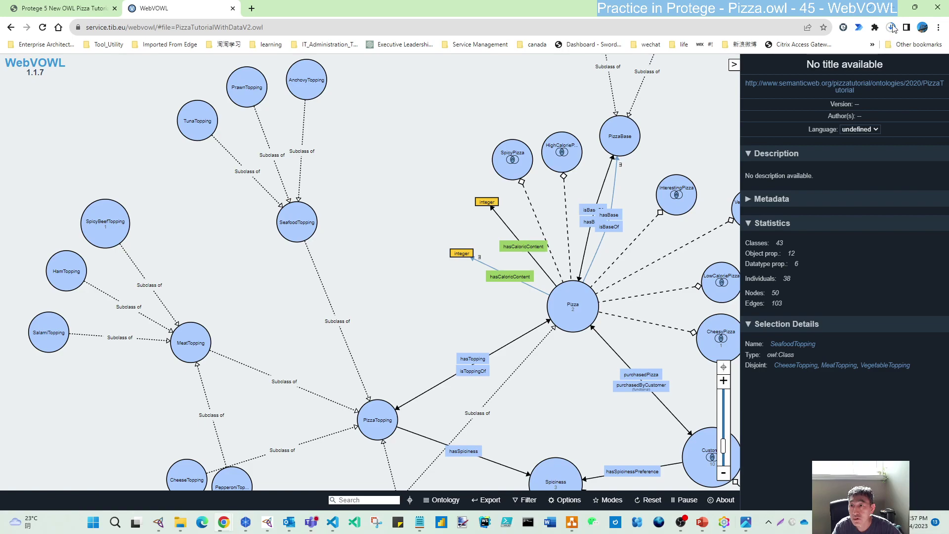
View the downloaded PizzaTutorialWithDataV2.owl.svg in its own tab, then return to the WebVOWL graph
left_click(892, 28)
mouse_move(827, 107)
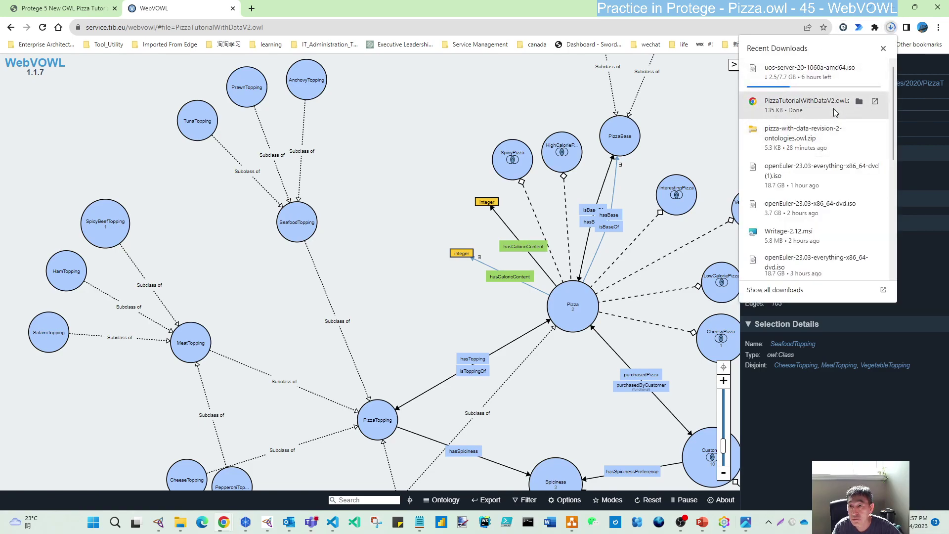
left_click(835, 113)
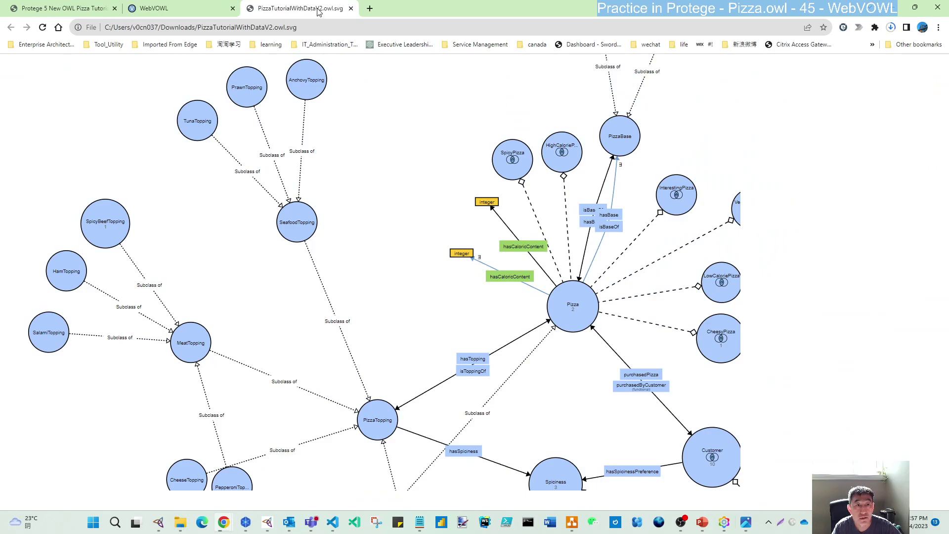
left_click_drag(423, 302, 540, 196)
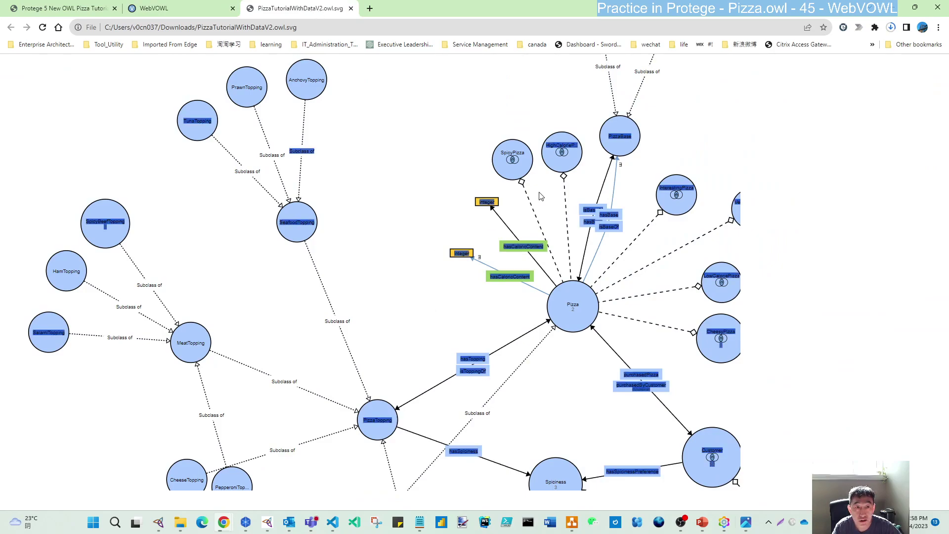
left_click(153, 8)
Export the ontology graph as a JSON file
mouse_move(532, 491)
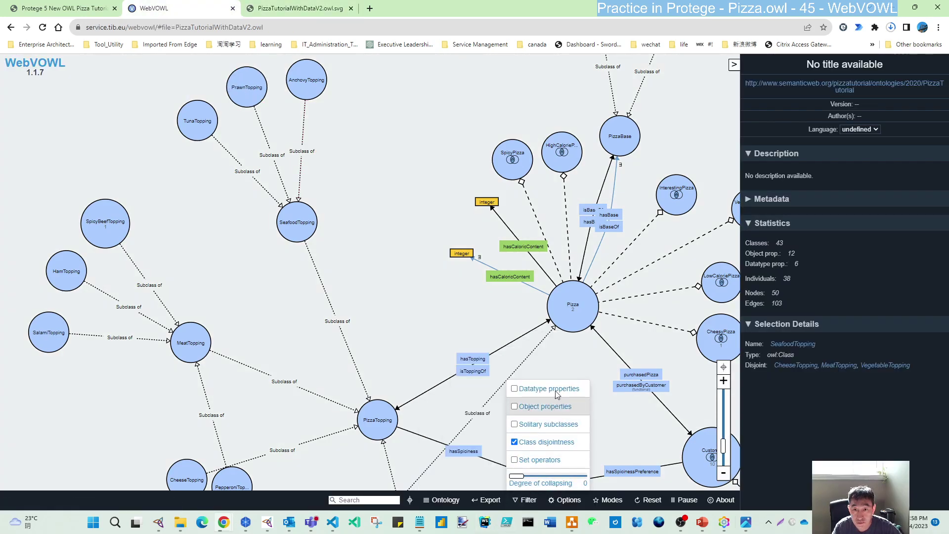
mouse_move(558, 503)
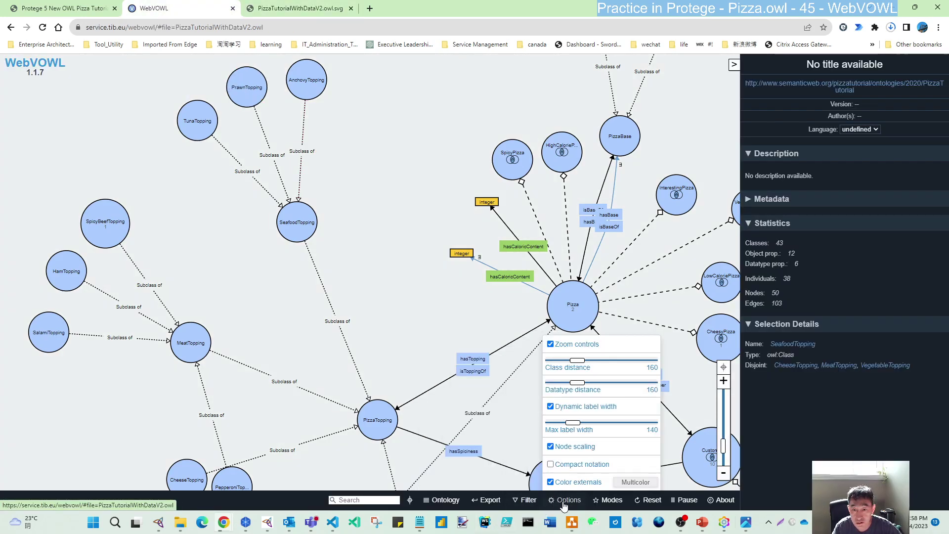
mouse_move(488, 501)
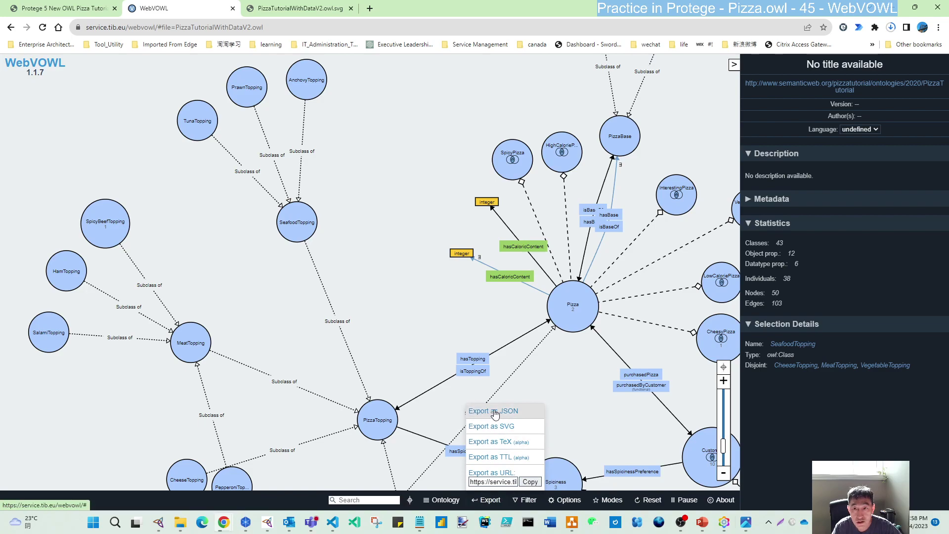
left_click(892, 29)
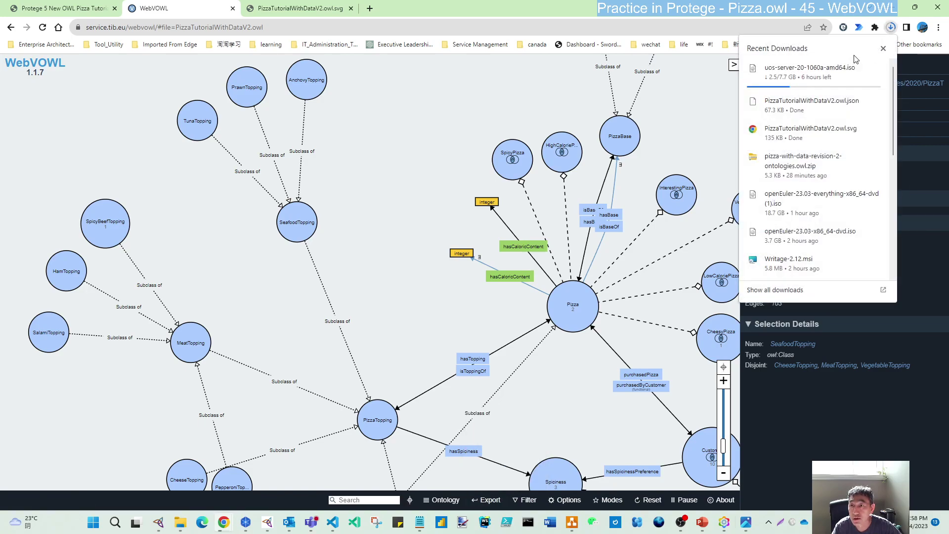
Open the downloaded PizzaTutorialWithDataV2.owl.json in Notepad, confirming the security warning
left_click(814, 105)
left_click(508, 272)
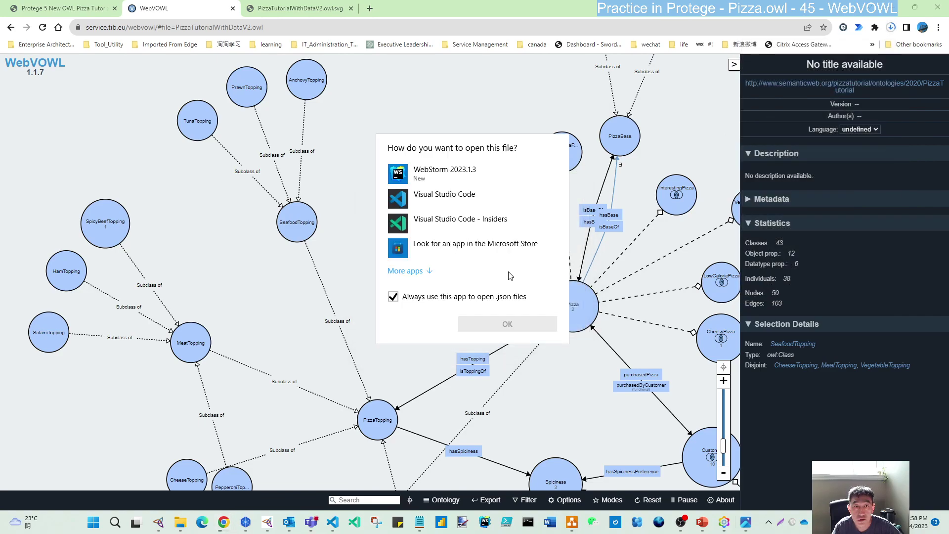
left_click(416, 297)
left_click(411, 271)
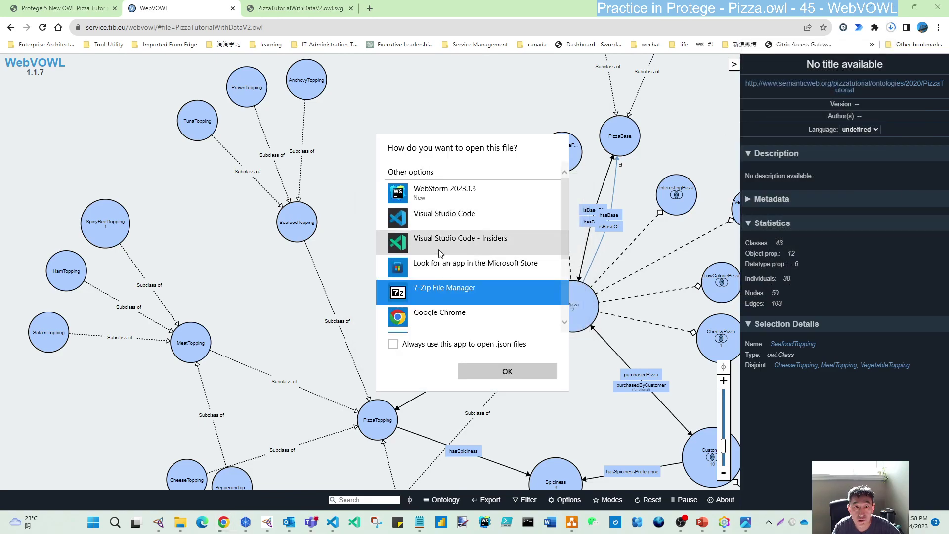
scroll(435, 238, "down", 3)
double_click(424, 247)
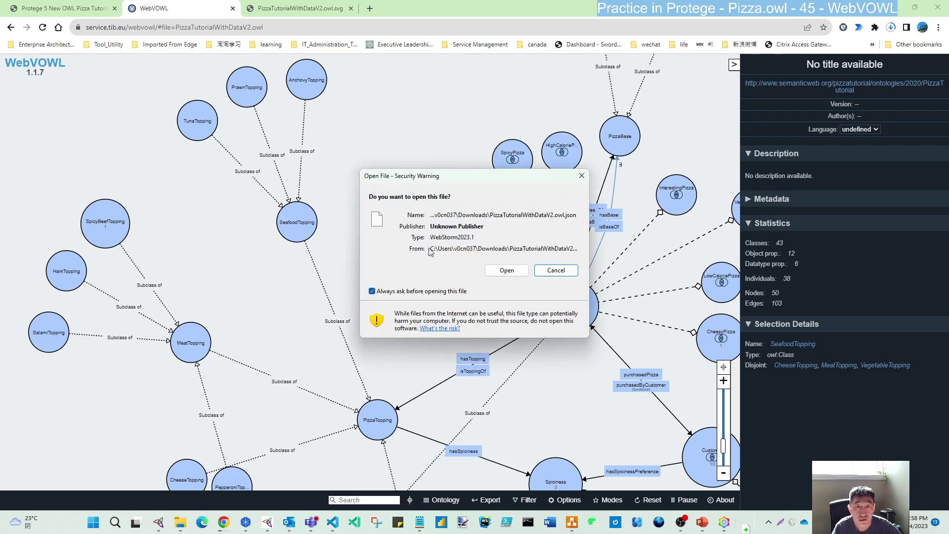
left_click(507, 271)
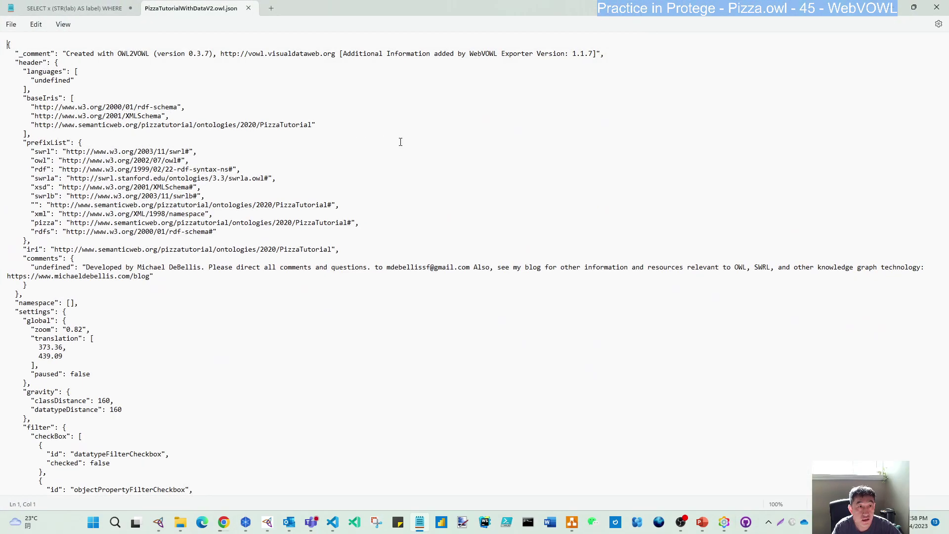
Read through the JSON's layout settings and class entries in Notepad, then minimise it
scroll(121, 89, "down", 13)
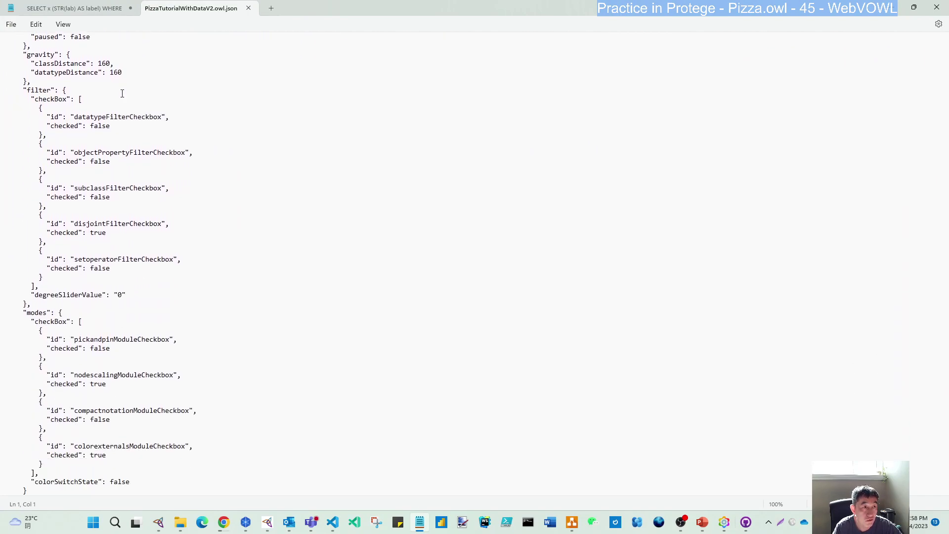
scroll(122, 93, "down", 4)
scroll(122, 94, "down", 18)
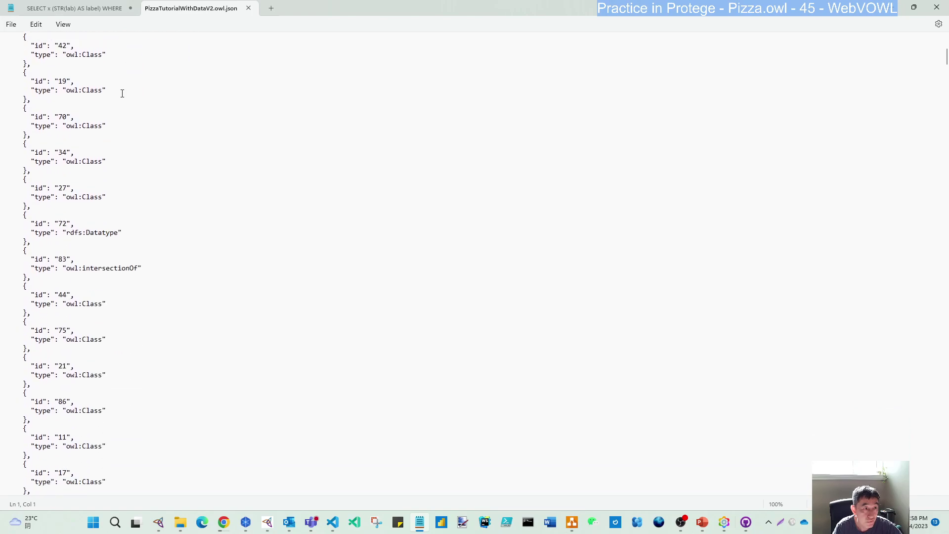
scroll(128, 131, "down", 18)
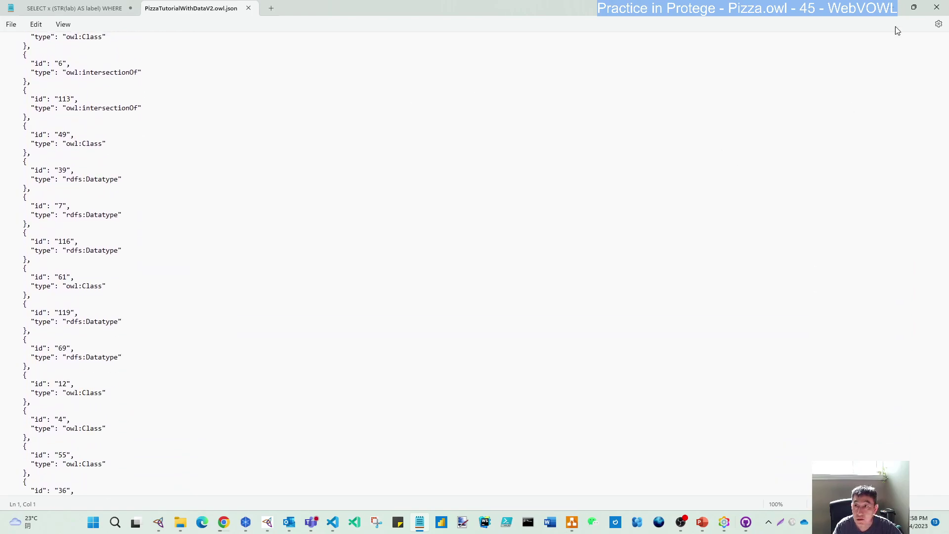
left_click(897, 8)
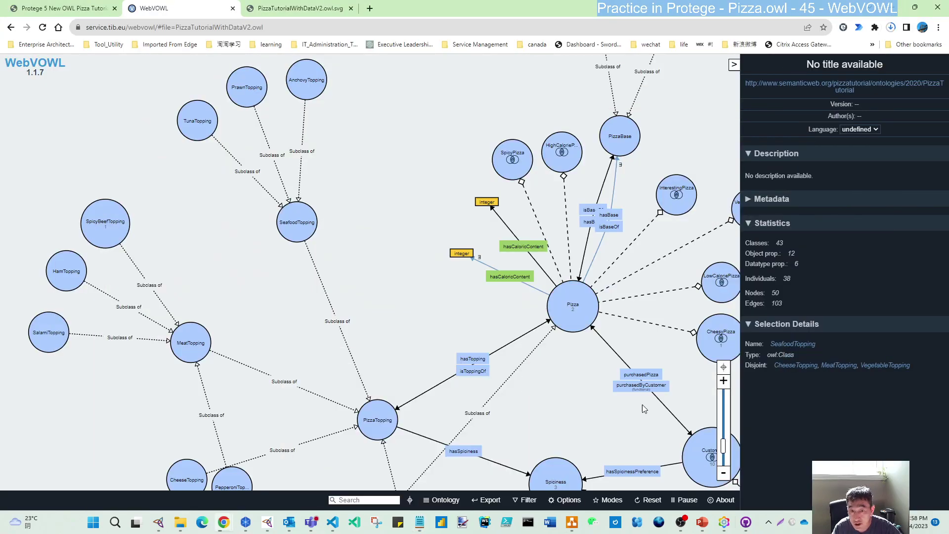
mouse_move(495, 500)
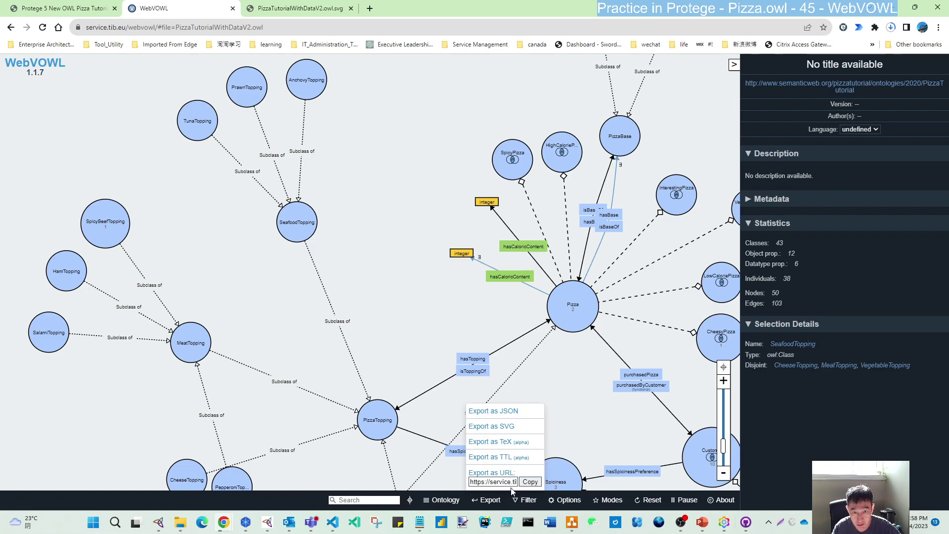
mouse_move(446, 501)
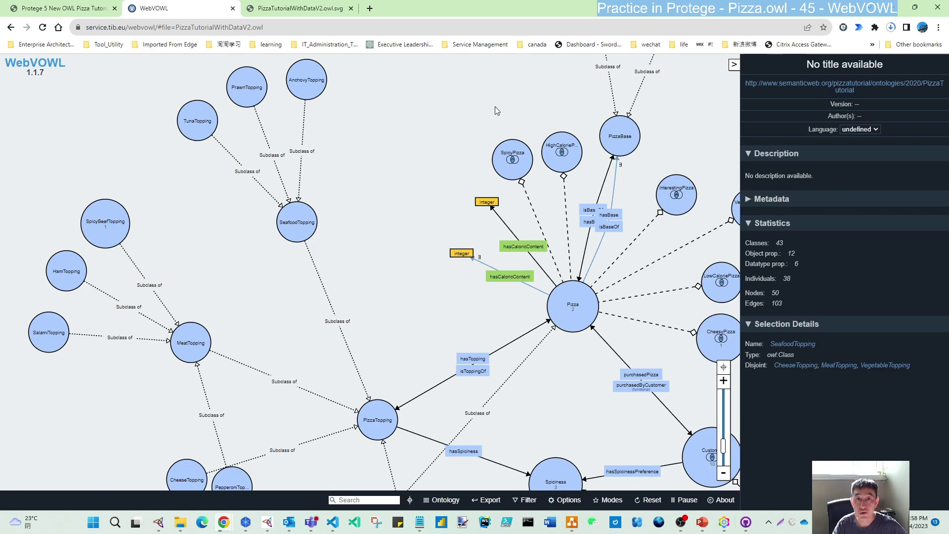
Return to the Protege 5 Pizza Tutorial PDF at page 89 and clear the WebVOWL line highlight
left_click(72, 8)
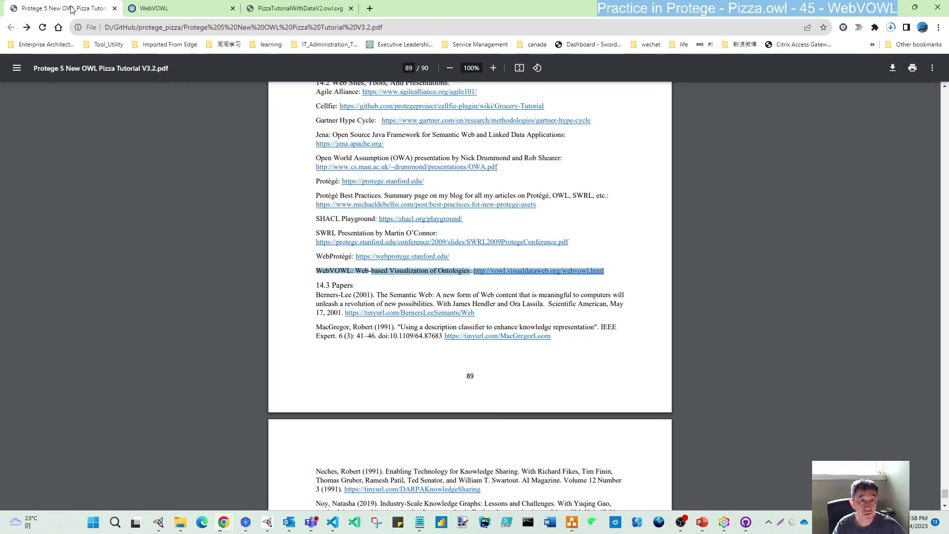
left_click(355, 269)
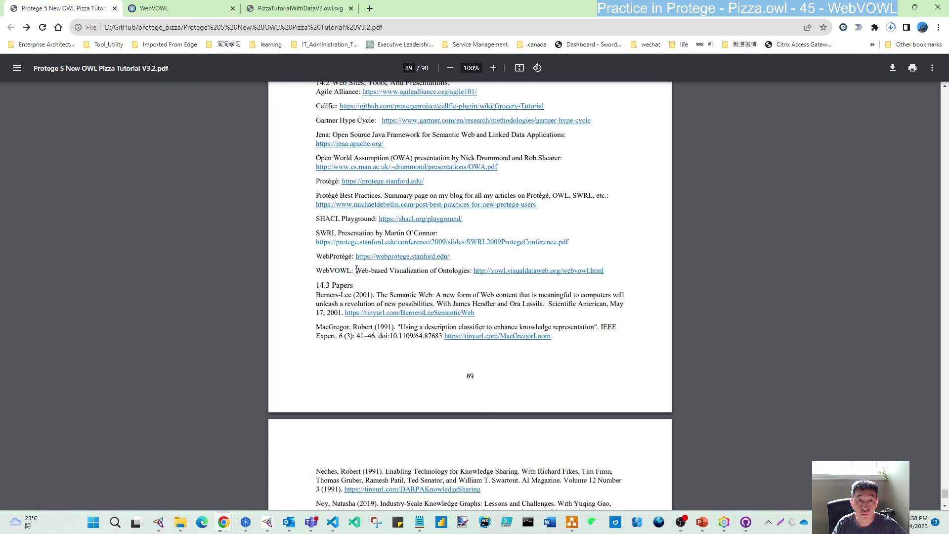